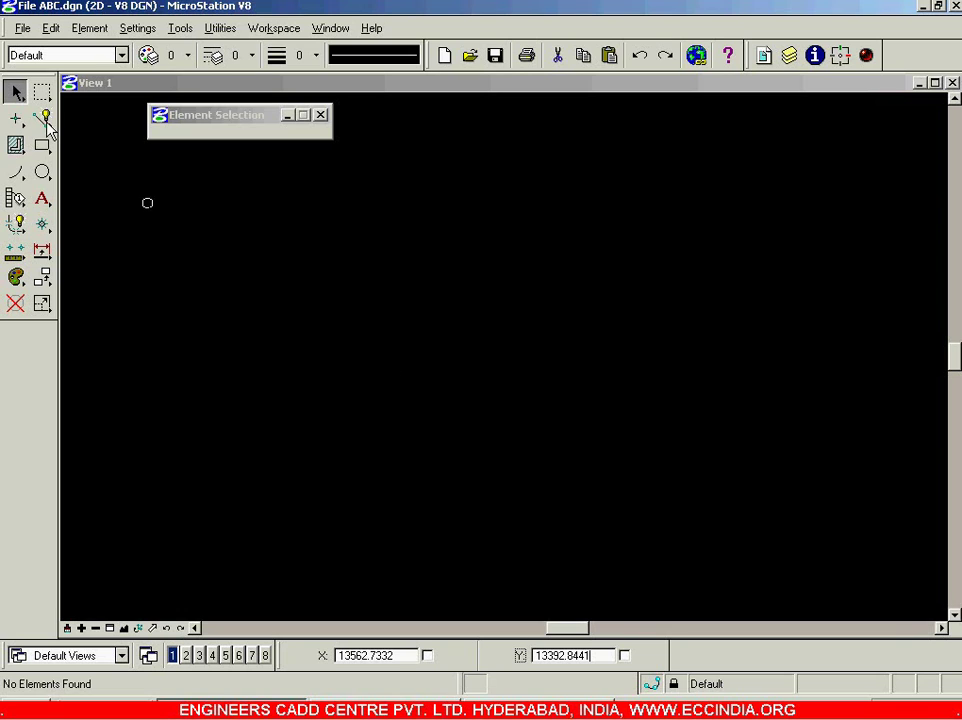
- Draw a zigzag SmartLine of five connected straight segments with sharp vertices in the empty view
{"action": "left_click", "coordinate": [41, 118]}
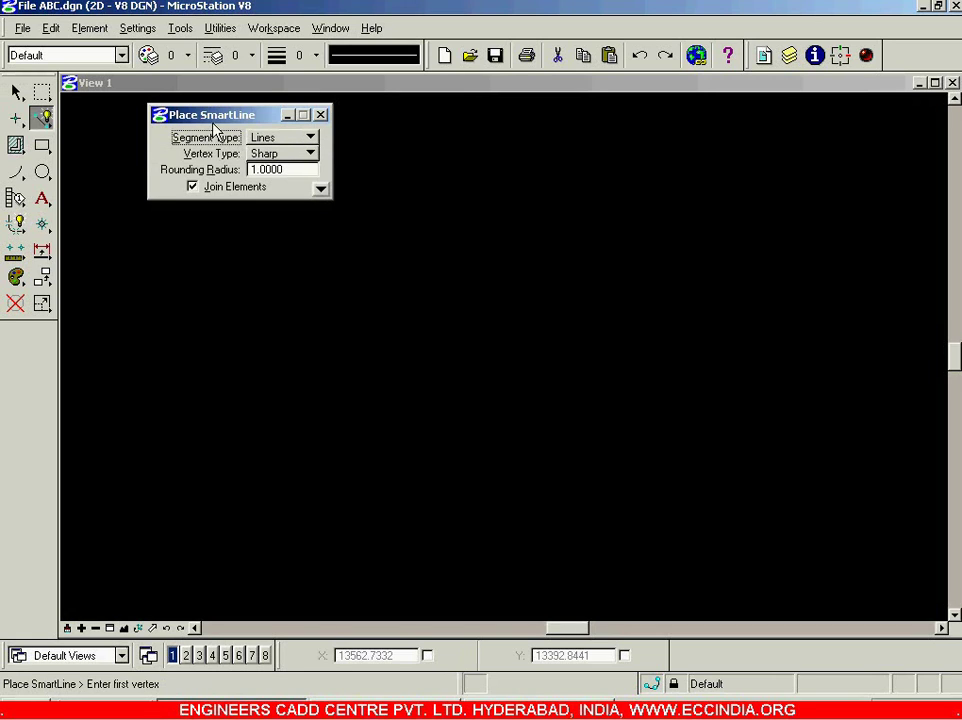
{"action": "left_click_drag", "start_coordinate": [170, 114], "coordinate": [180, 172]}
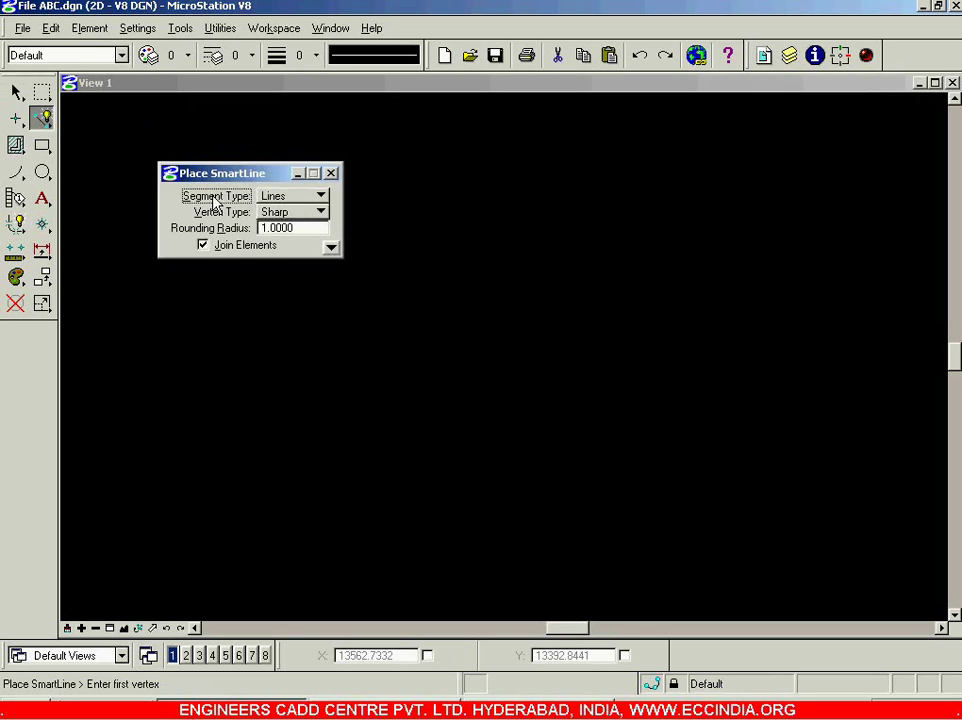
{"action": "left_click", "coordinate": [322, 197]}
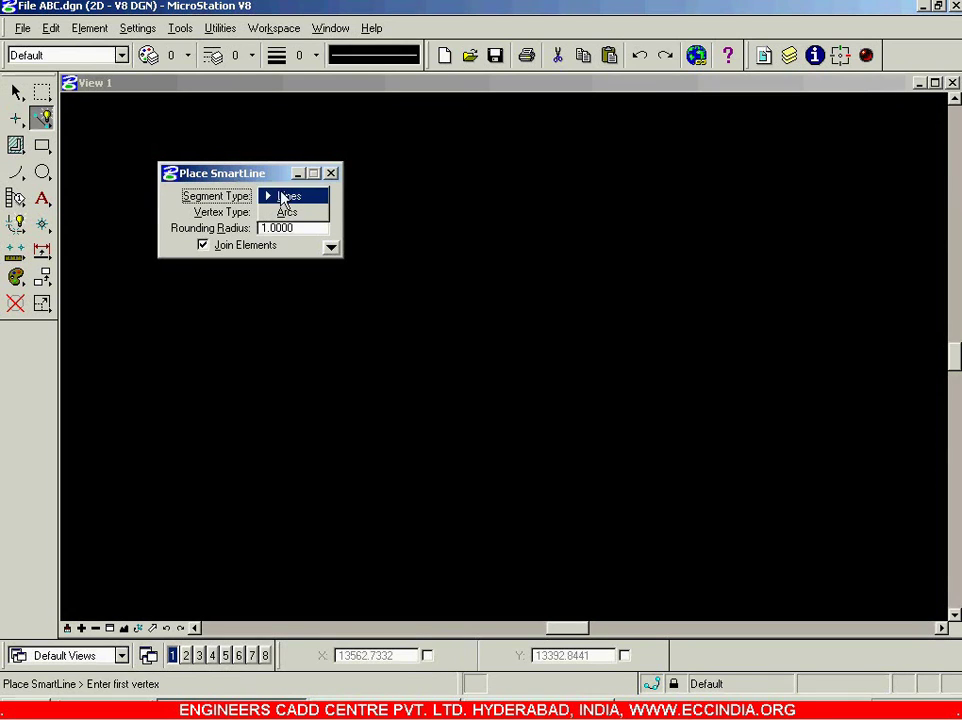
{"action": "left_click", "coordinate": [287, 196]}
{"action": "left_click", "coordinate": [410, 323]}
{"action": "left_click", "coordinate": [524, 238]}
{"action": "left_click", "coordinate": [664, 355]}
{"action": "left_click", "coordinate": [708, 232]}
{"action": "left_click", "coordinate": [766, 333]}
{"action": "left_click", "coordinate": [807, 225]}
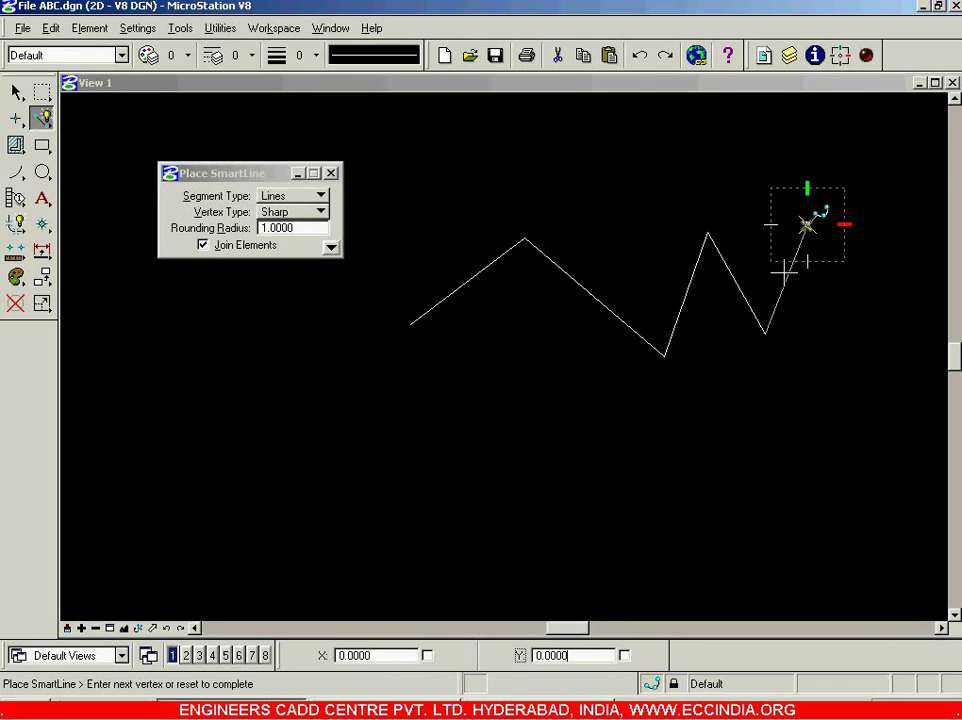
{"action": "right_click", "coordinate": [794, 289]}
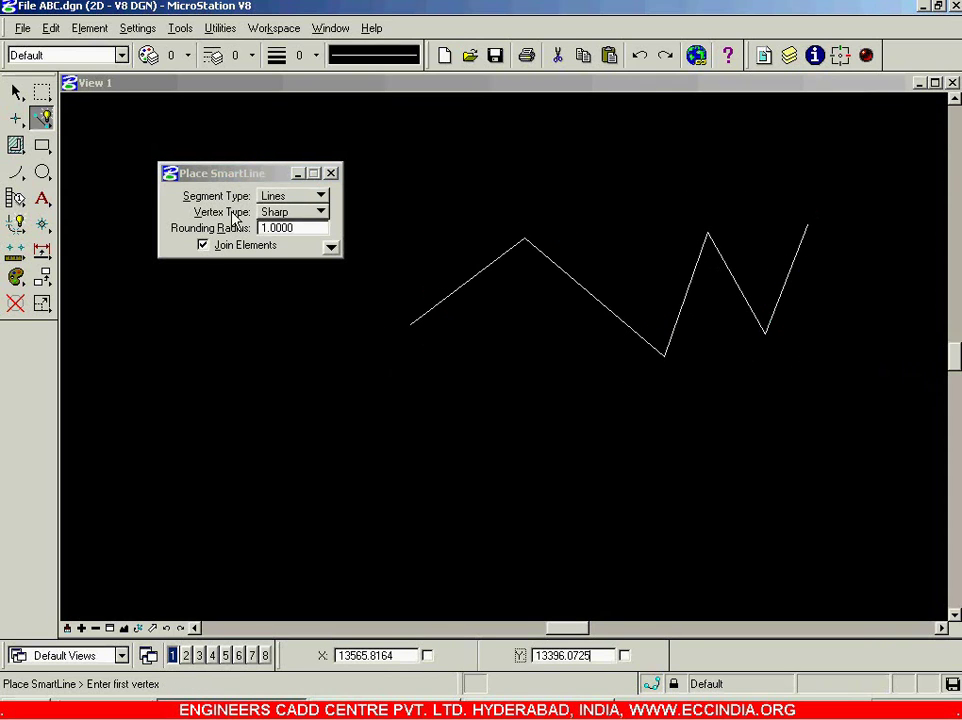
- Start a second SmartLine below the zigzag with an arc segment of radius about 1.23 curving over its centre
{"action": "left_click", "coordinate": [307, 198]}
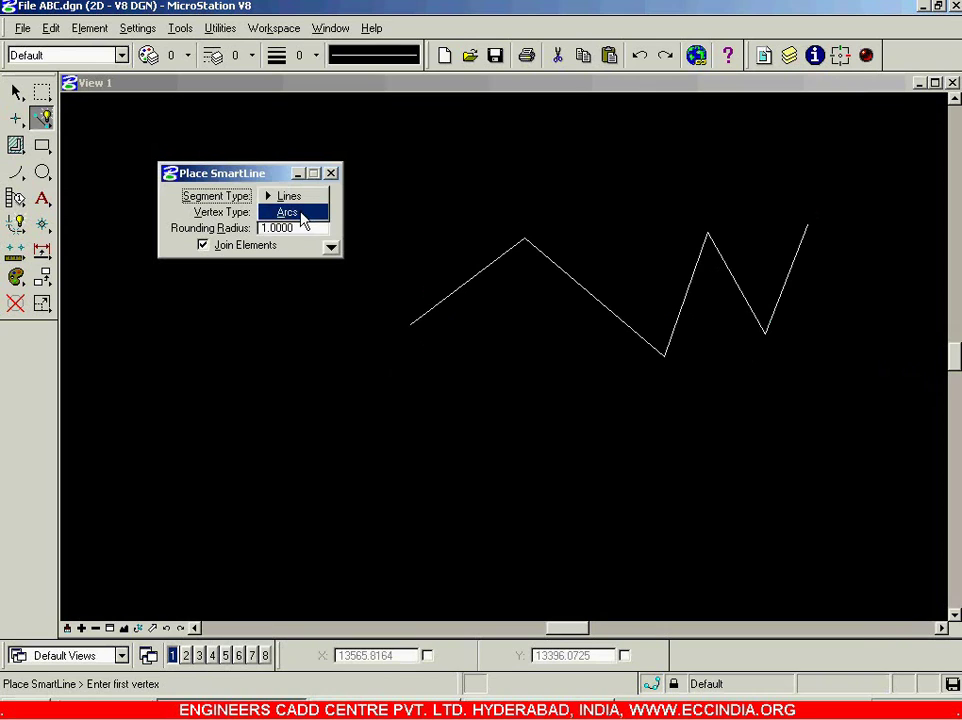
{"action": "left_click", "coordinate": [303, 214]}
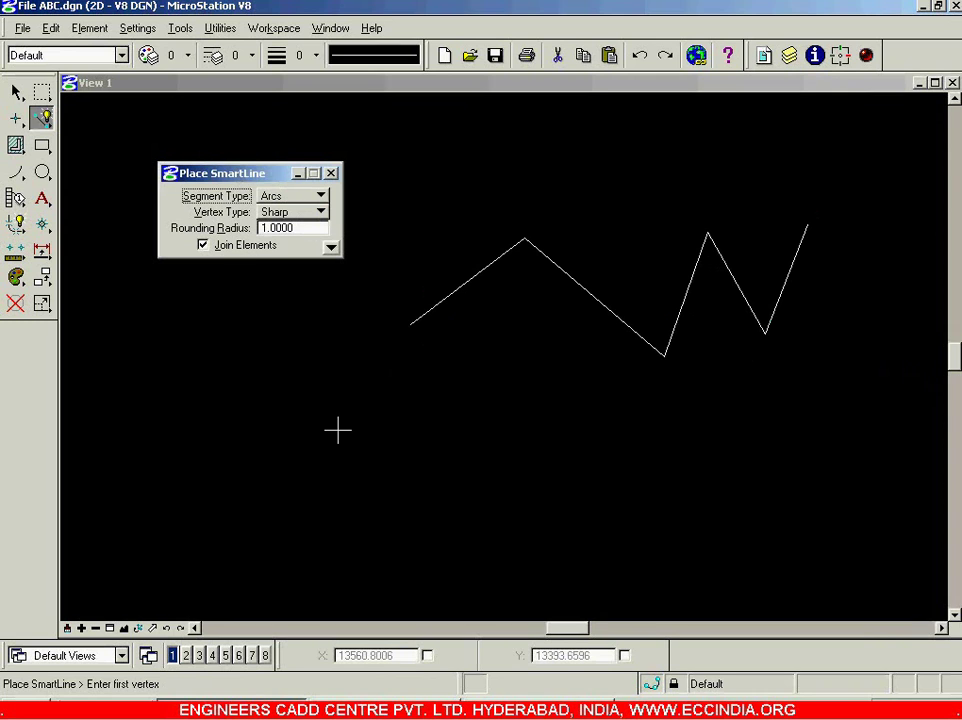
{"action": "left_click", "coordinate": [393, 463]}
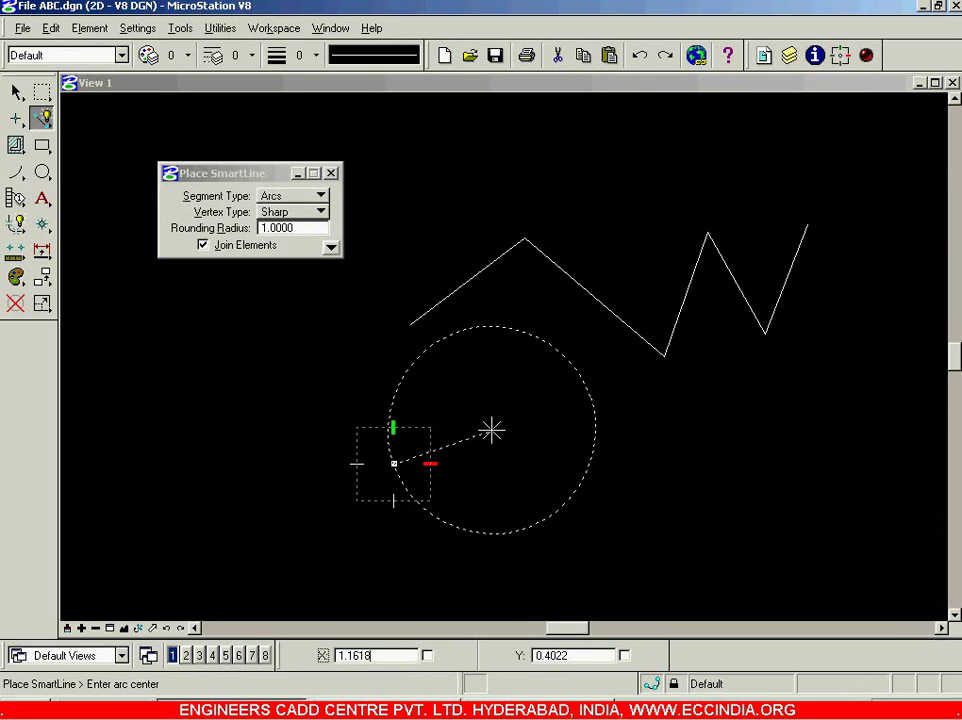
{"action": "left_click", "coordinate": [393, 464]}
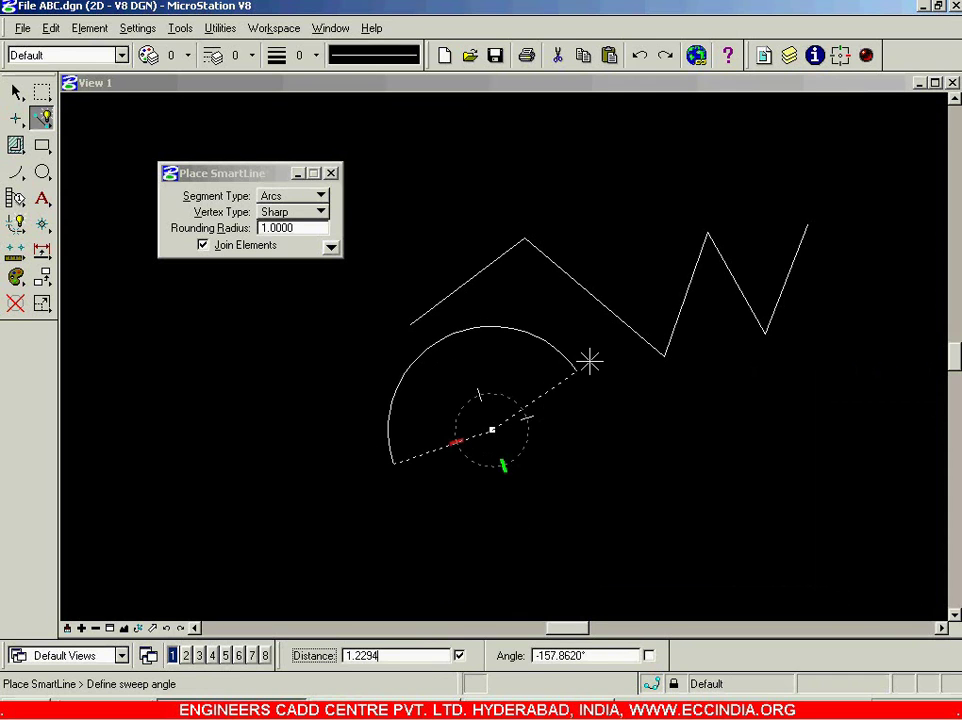
{"action": "left_click", "coordinate": [562, 346]}
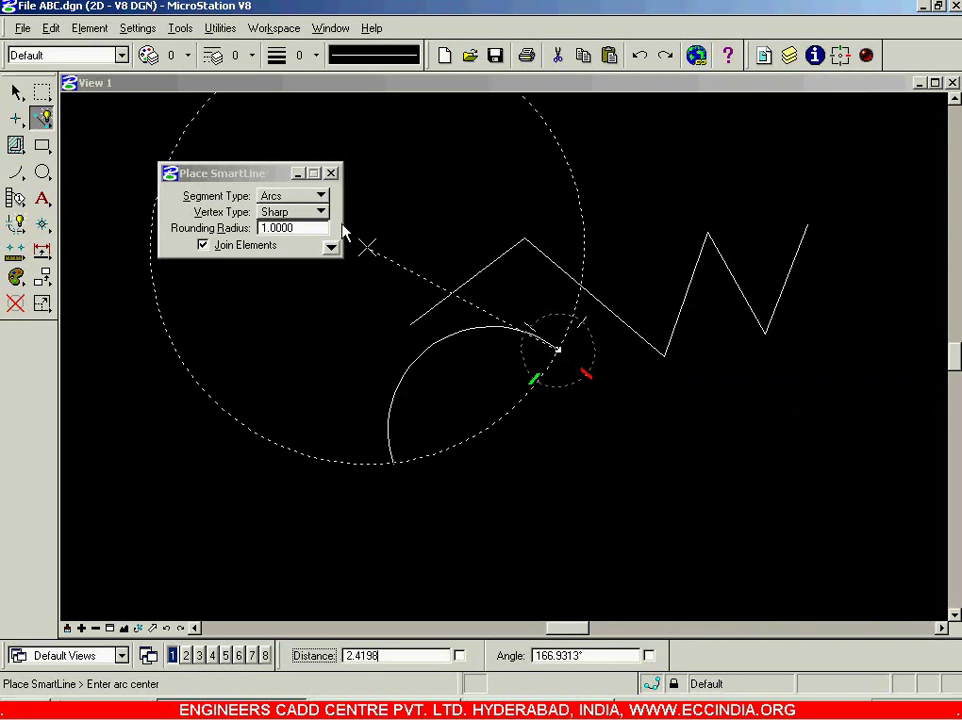
- Continue the SmartLine from the arc's end with five straight line segments, complete it, and fit the drawing in the view
{"action": "left_click", "coordinate": [318, 196]}
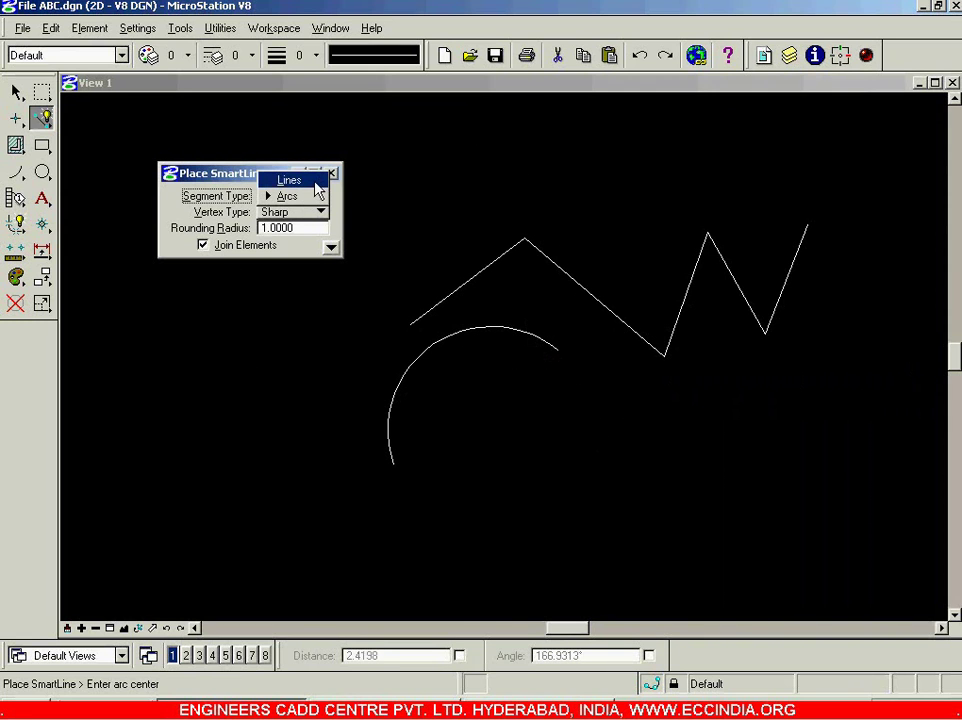
{"action": "left_click", "coordinate": [300, 181]}
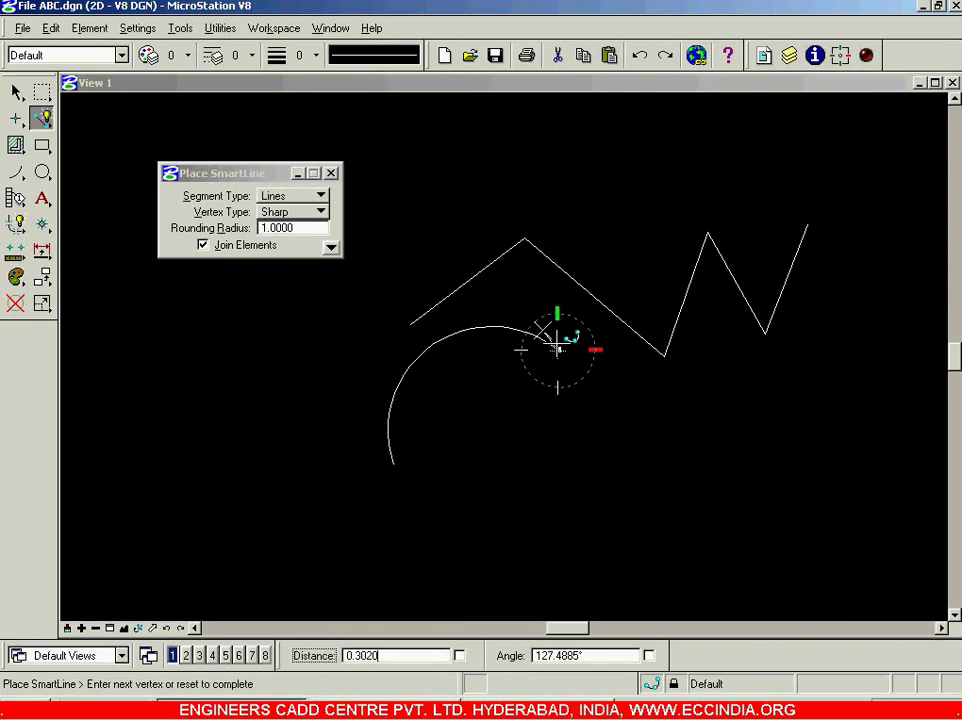
{"action": "left_click", "coordinate": [709, 463]}
{"action": "left_click", "coordinate": [581, 500]}
{"action": "left_click", "coordinate": [470, 446]}
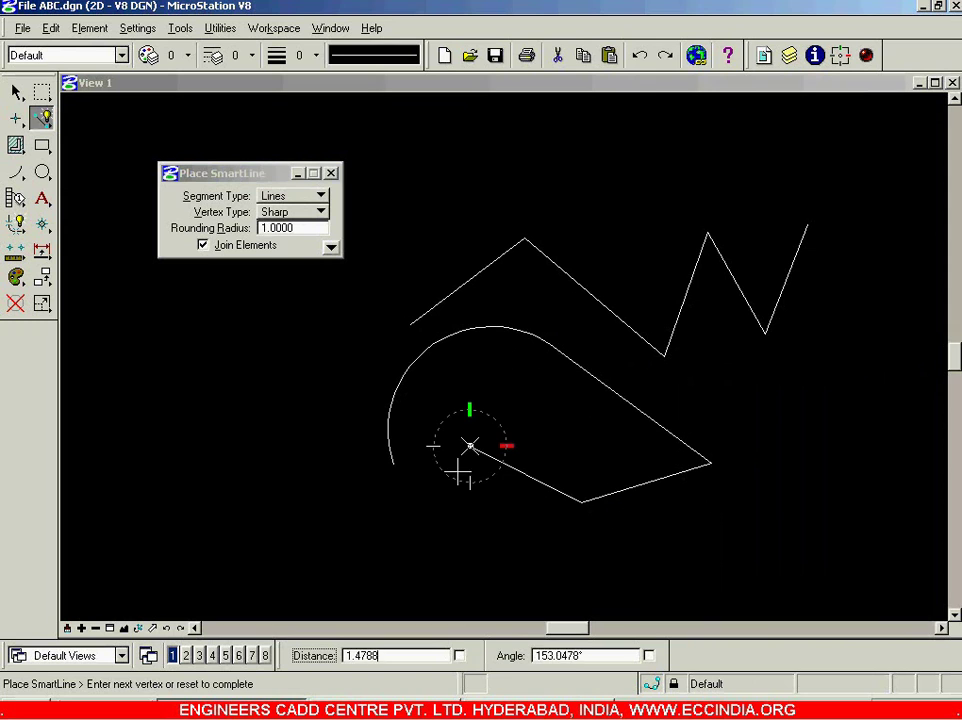
{"action": "left_click", "coordinate": [185, 465]}
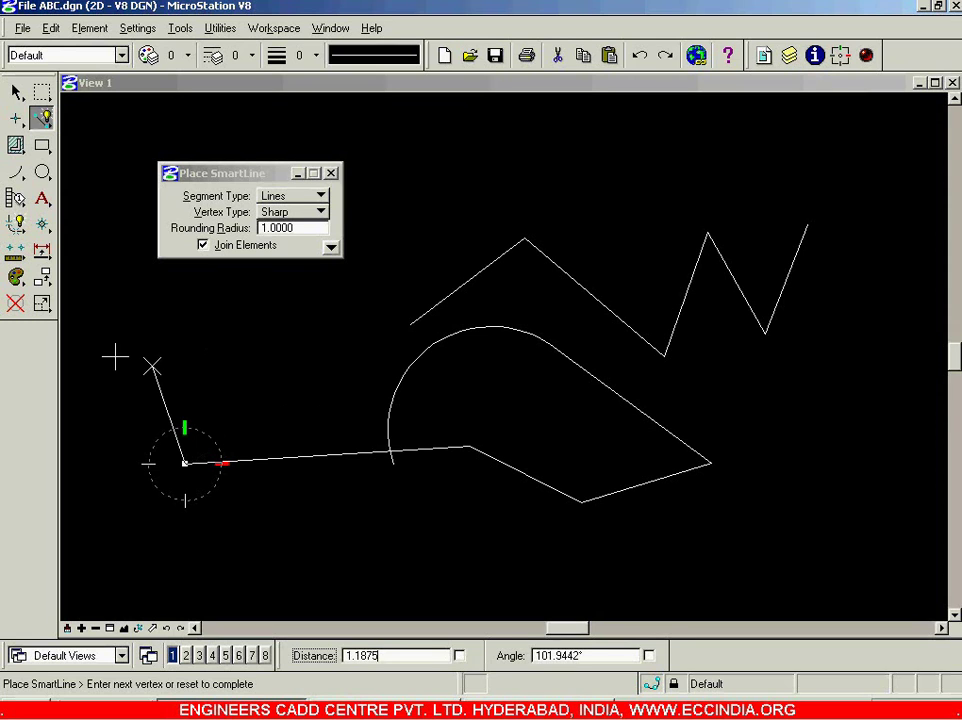
{"action": "left_click", "coordinate": [164, 307]}
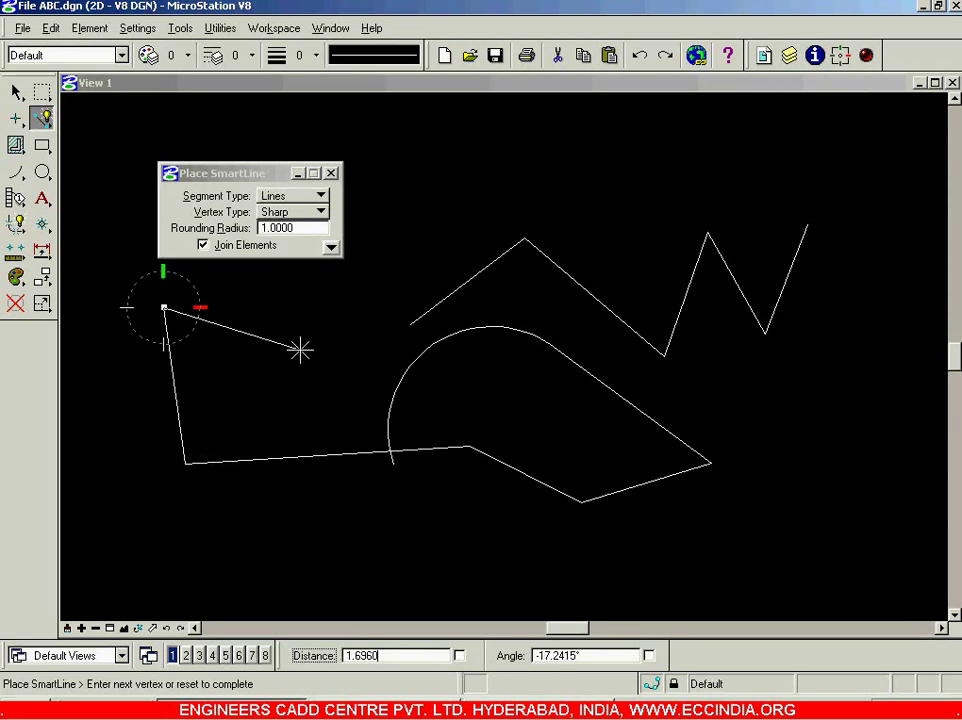
{"action": "scroll", "coordinate": [440, 361], "scroll_direction": "down", "scroll_amount": 2}
{"action": "scroll", "coordinate": [424, 378], "scroll_direction": "up", "scroll_amount": 5}
{"action": "scroll", "coordinate": [424, 378], "scroll_direction": "up", "scroll_amount": 1}
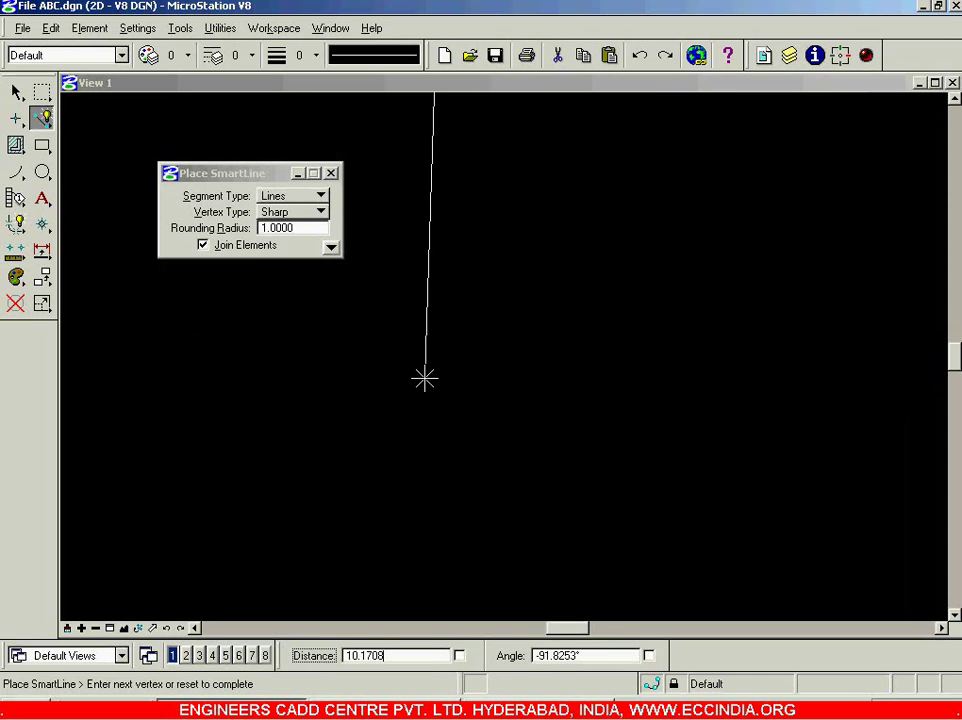
{"action": "left_click", "coordinate": [124, 628]}
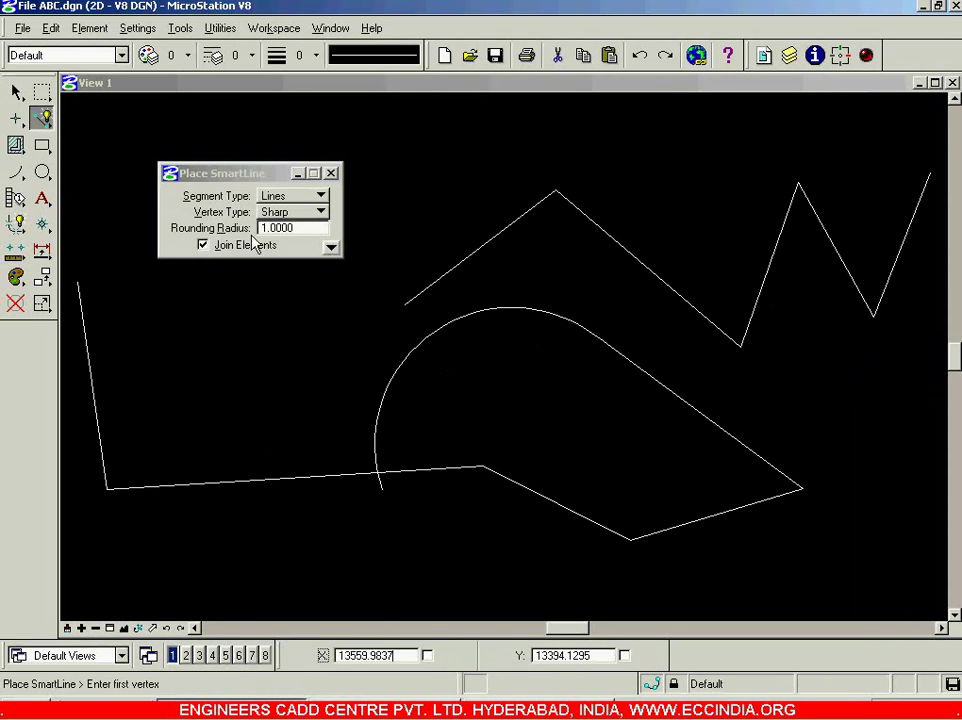
- Start a new SmartLine in the empty area beside the existing shapes with a vertical line segment running downward
{"action": "left_click_drag", "start_coordinate": [250, 180], "coordinate": [224, 128]}
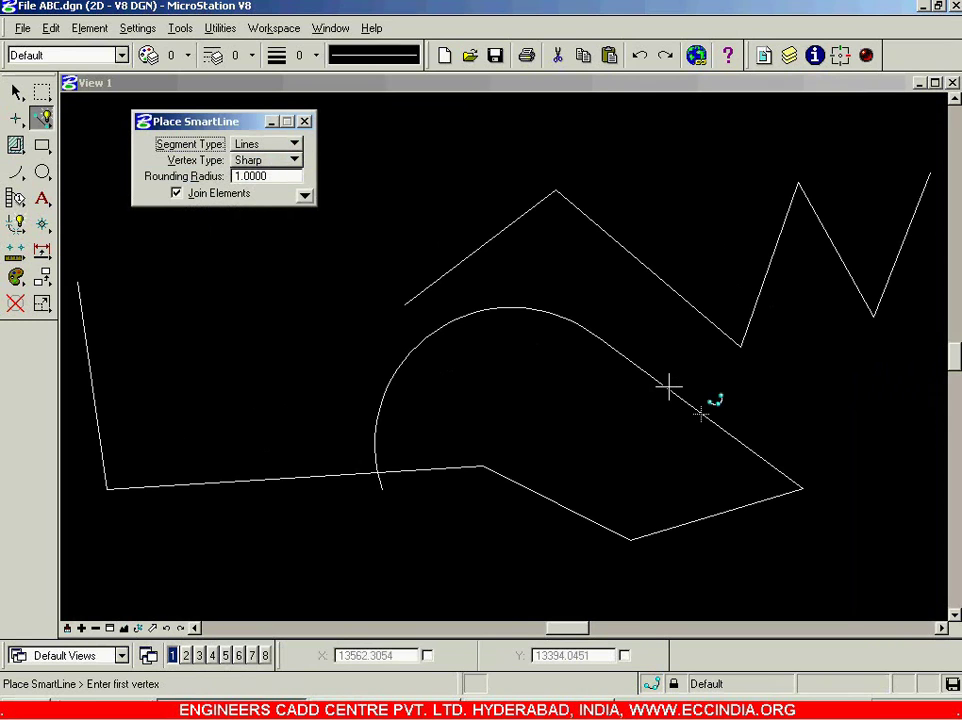
{"action": "scroll", "coordinate": [668, 388], "scroll_direction": "down", "scroll_amount": 3}
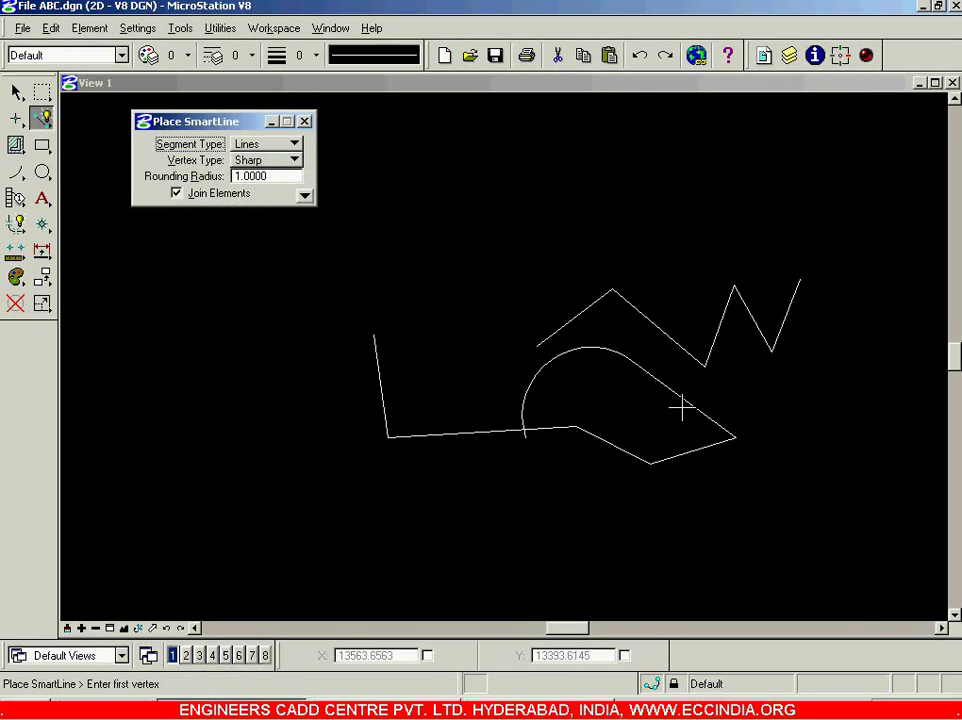
{"action": "left_click_drag", "start_coordinate": [578, 399], "coordinate": [527, 402], "text": "shift"}
{"action": "left_click", "coordinate": [292, 309]}
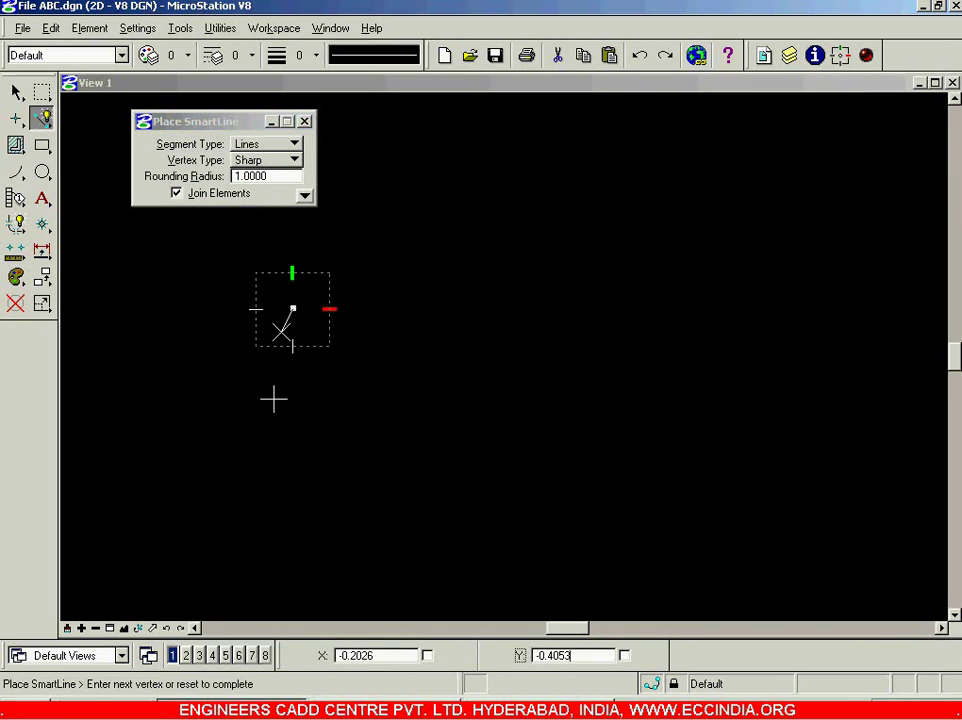
{"action": "left_click", "coordinate": [290, 518]}
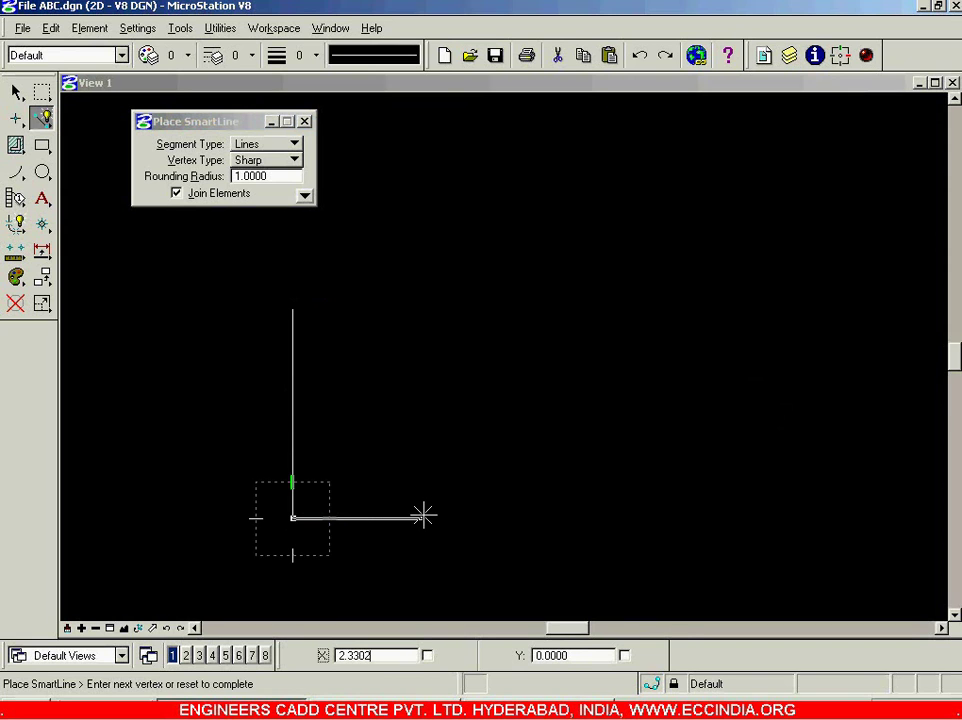
- Add an arc segment of radius 3 at the vertical line's lower end, sweeping underneath its centre for slightly less than a half circle
{"action": "left_click", "coordinate": [288, 145]}
{"action": "left_click", "coordinate": [284, 161]}
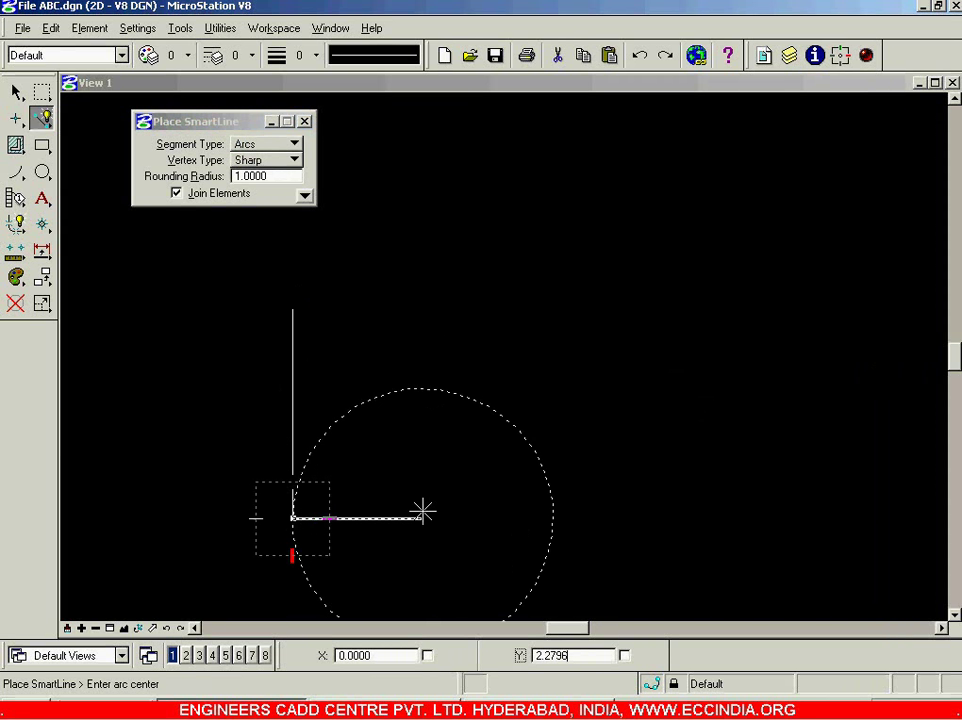
{"action": "type", "text": "3"}
{"action": "left_click", "coordinate": [423, 512]}
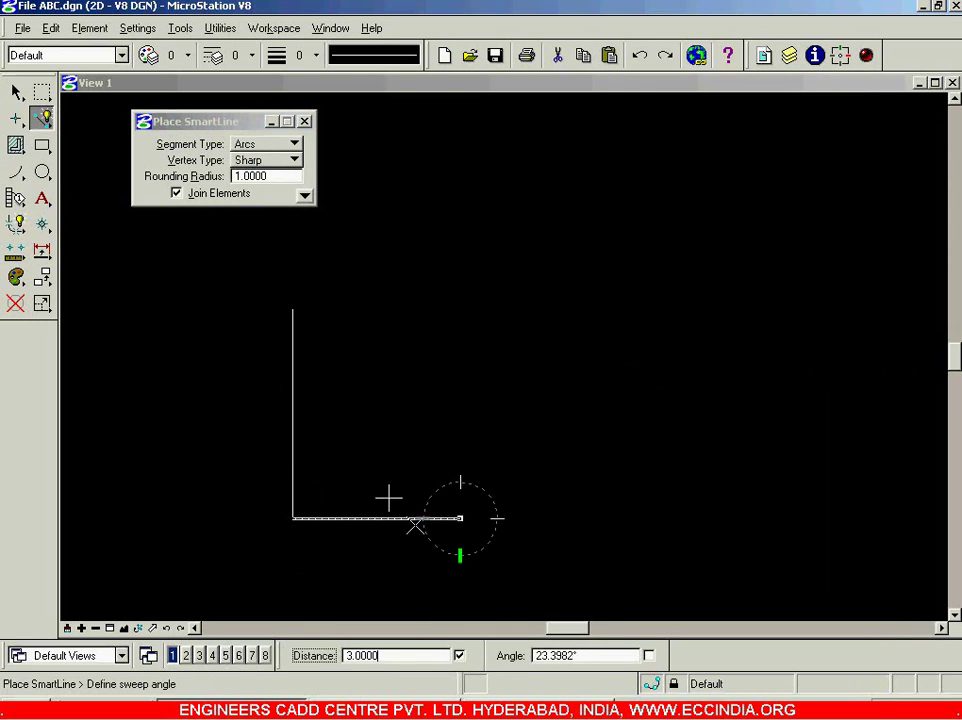
{"action": "scroll", "coordinate": [302, 461], "scroll_direction": "down", "scroll_amount": 3}
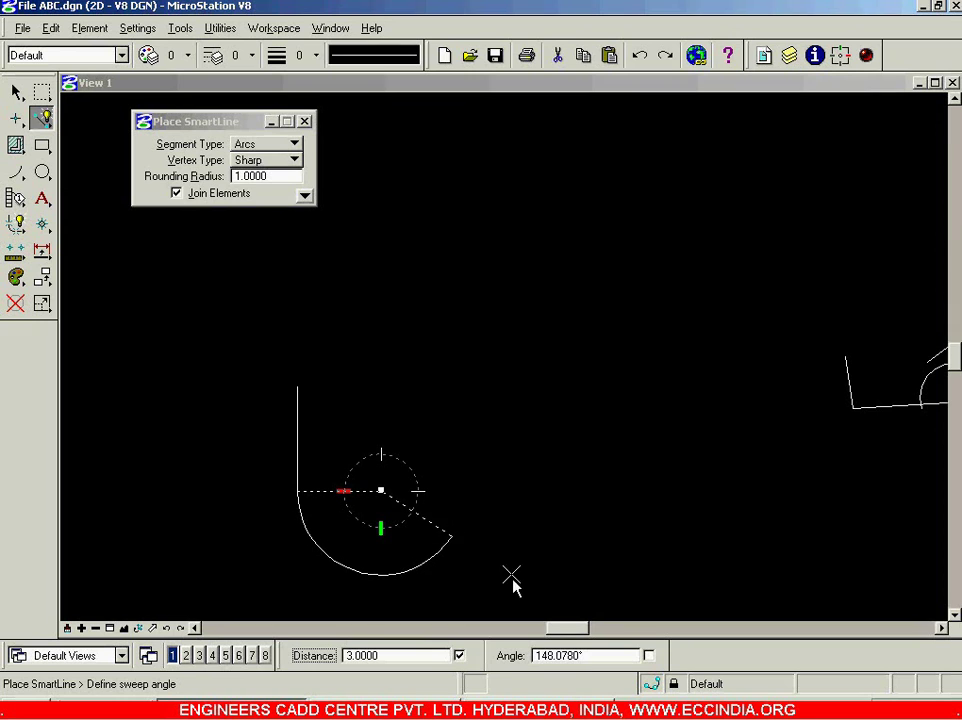
{"action": "left_click", "coordinate": [455, 524]}
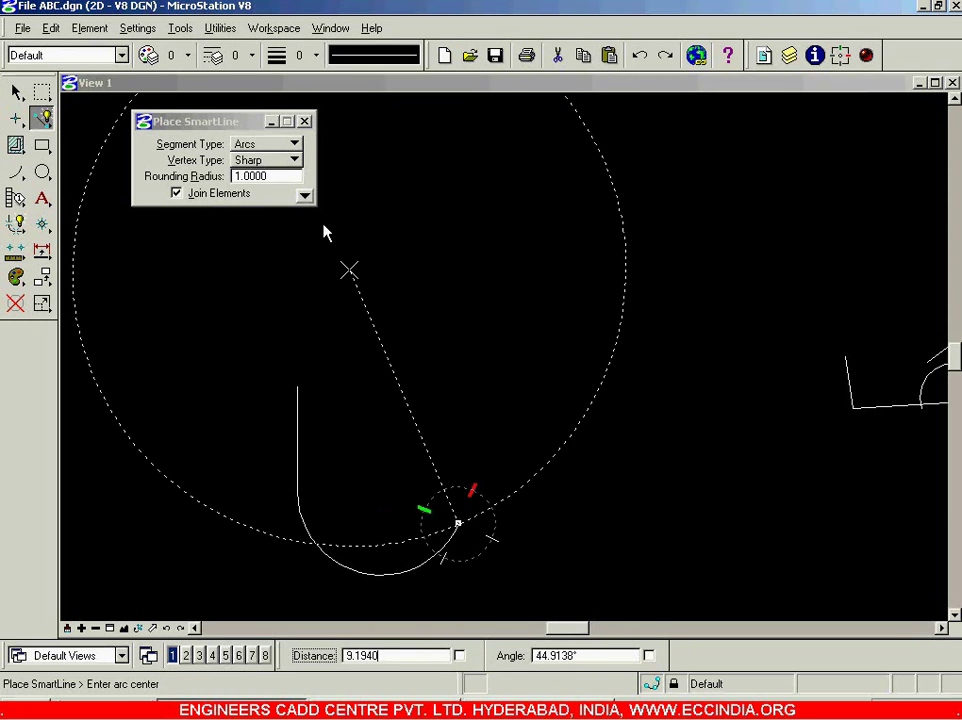
- Continue the SmartLine with a horizontal line segment running to the right from the end of the arc
{"action": "left_click", "coordinate": [297, 146]}
{"action": "left_click", "coordinate": [262, 128]}
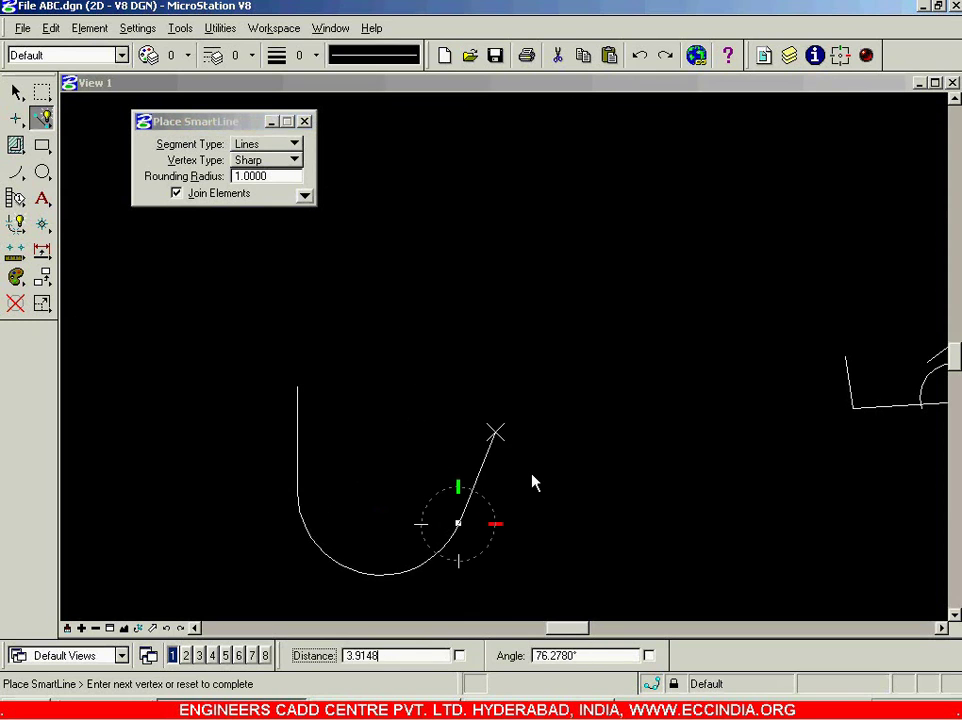
{"action": "left_click", "coordinate": [609, 523]}
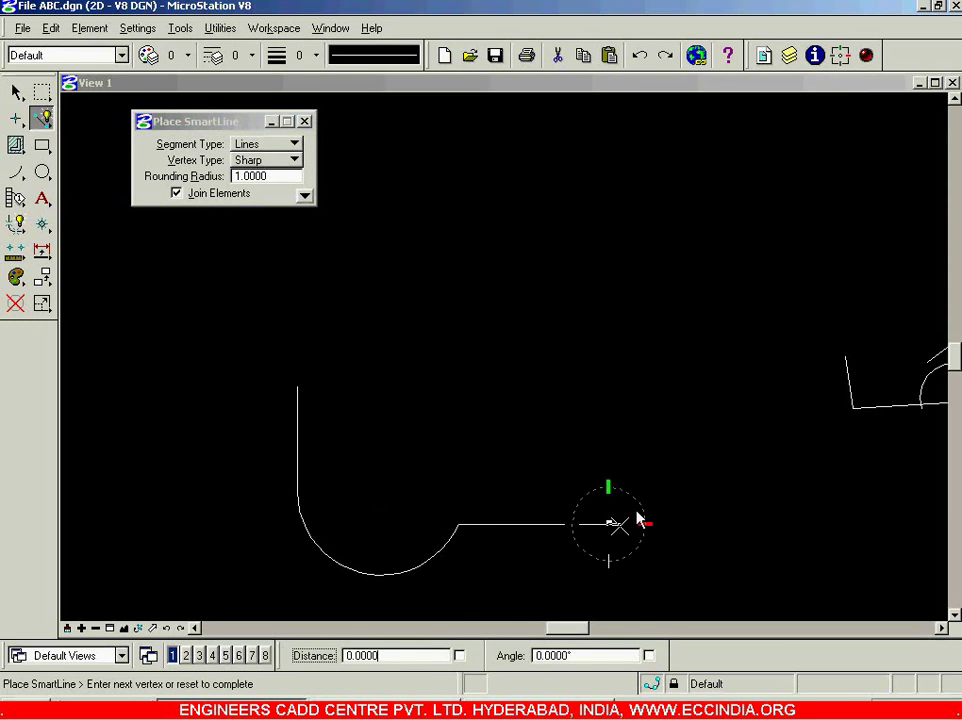
- Add a downward semicircular arc segment of radius 3 with a 180° sweep at the horizontal line's right end
{"action": "left_click", "coordinate": [296, 148]}
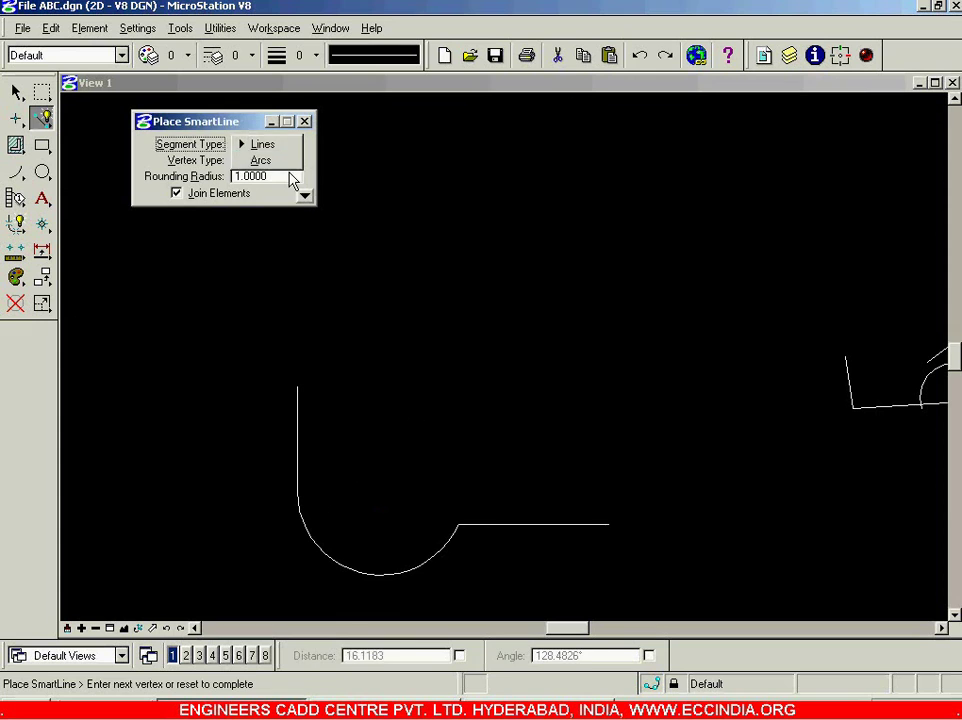
{"action": "left_click", "coordinate": [262, 159]}
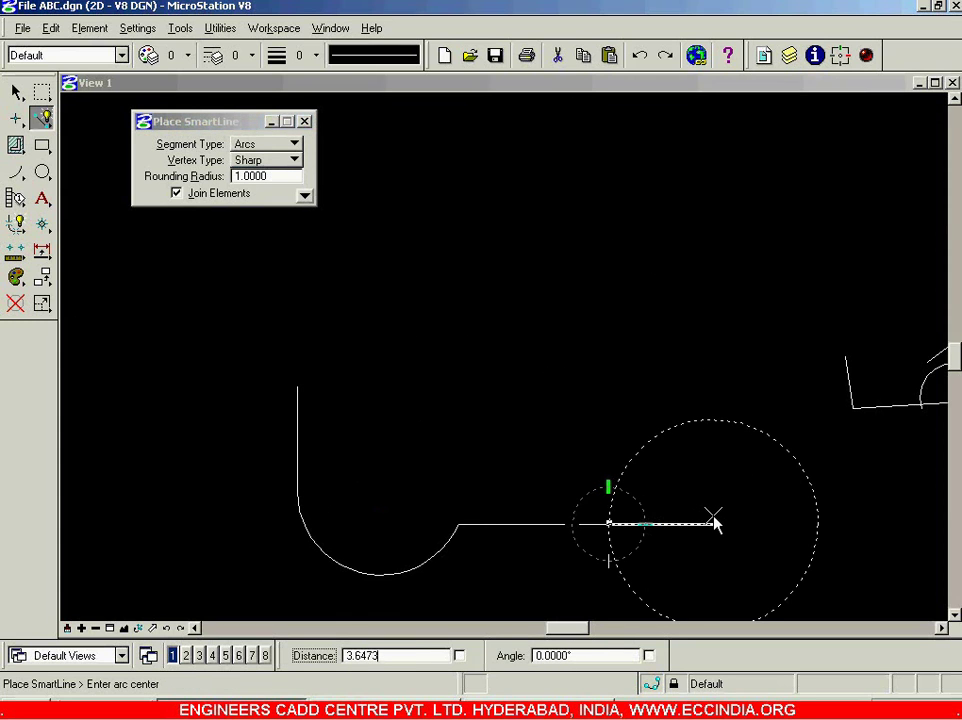
{"action": "type", "text": "3"}
{"action": "left_click", "coordinate": [715, 522]}
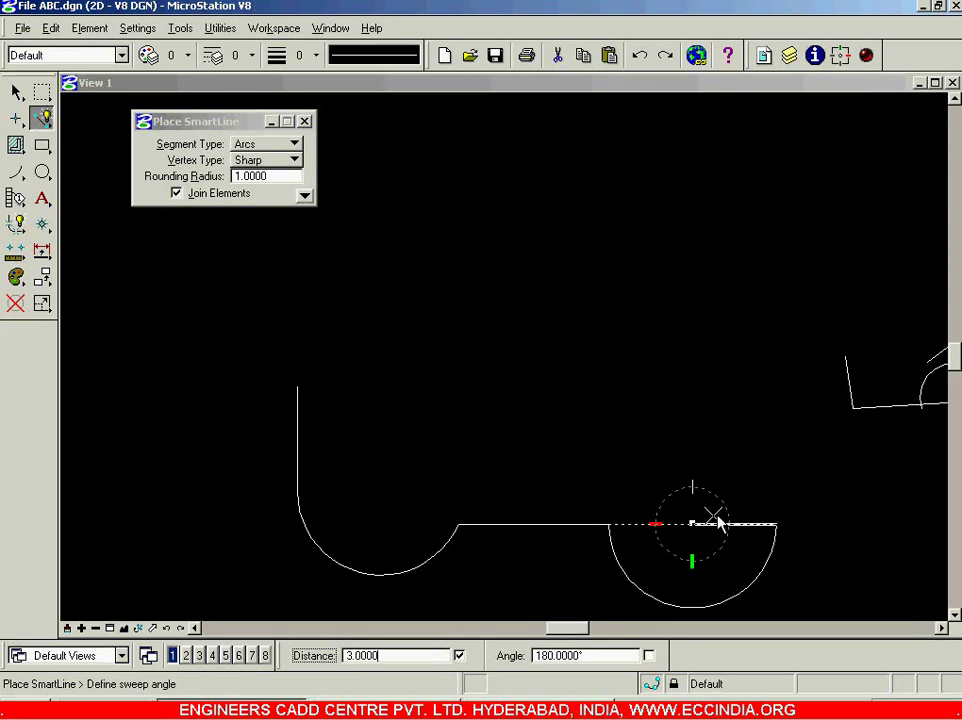
{"action": "left_click", "coordinate": [775, 523]}
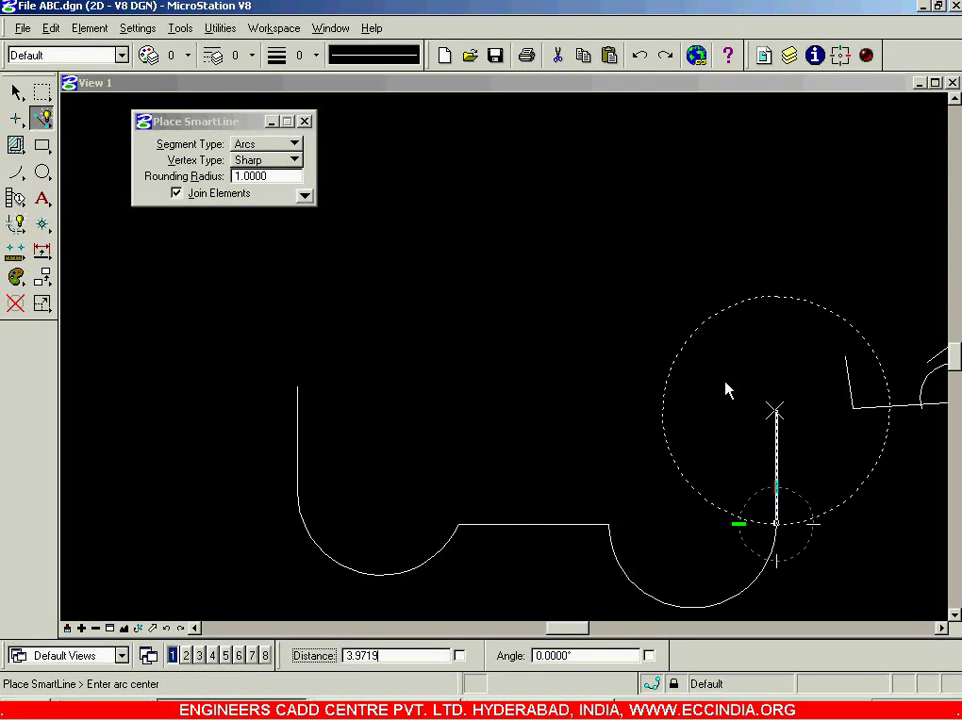
- Switch the SmartLine to line segments and draw a vertical line up from the second arc's end, level with the outline's starting vertex
{"action": "left_click", "coordinate": [292, 145]}
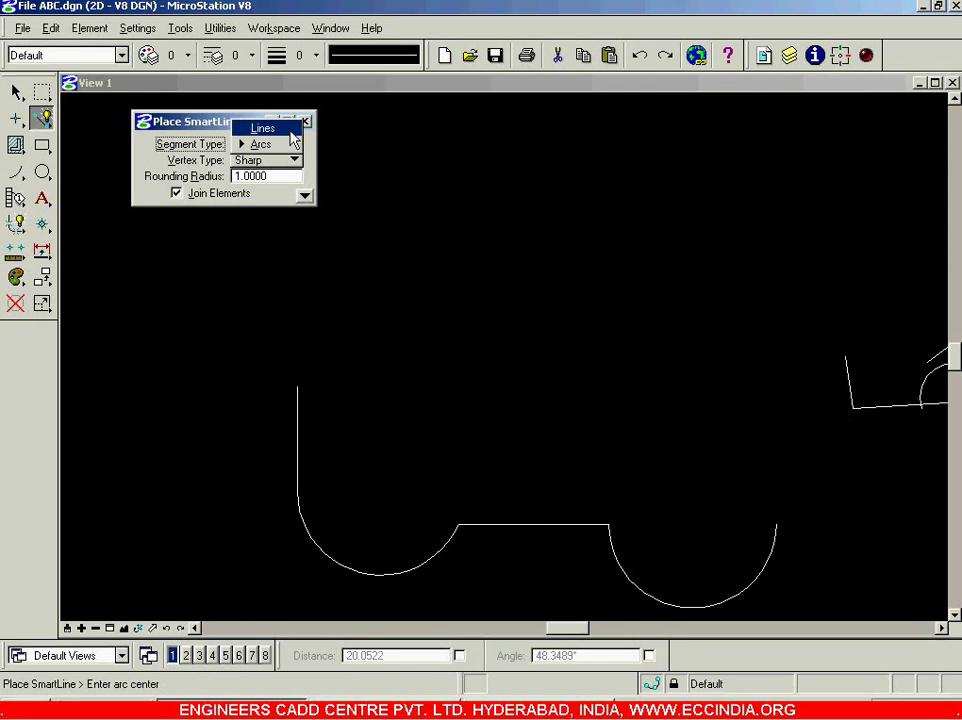
{"action": "left_click", "coordinate": [268, 128]}
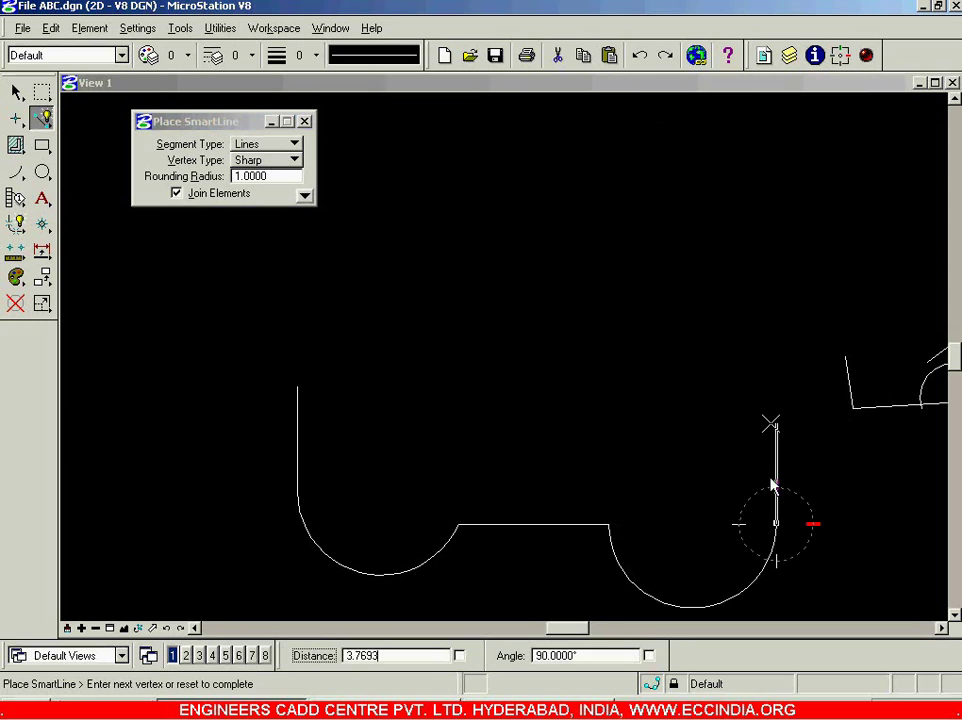
{"action": "key", "text": "space"}
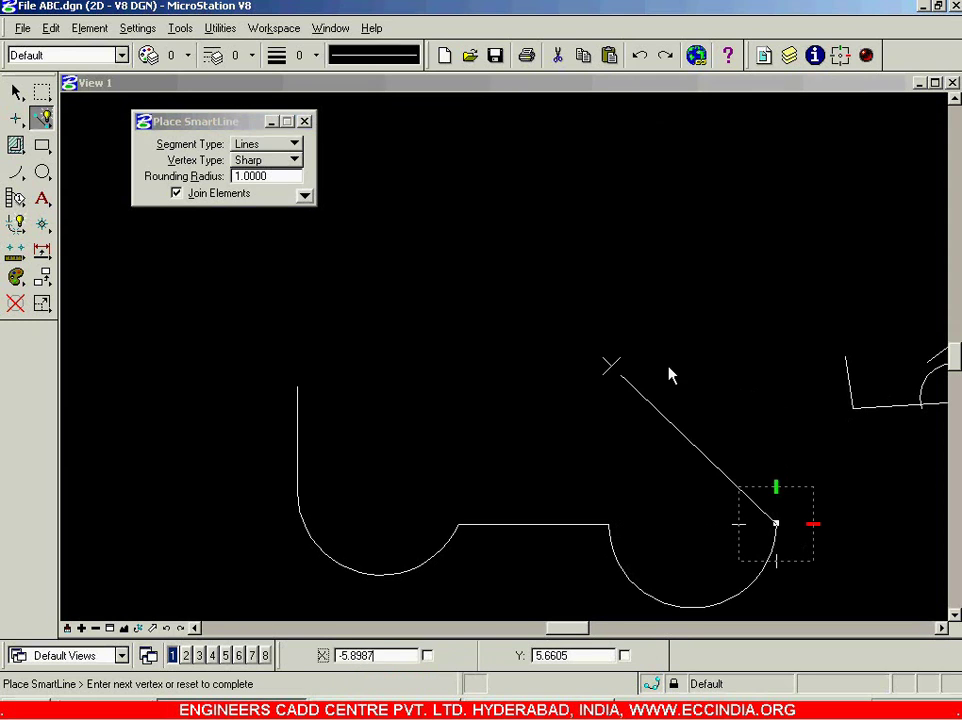
{"action": "key", "text": "Return"}
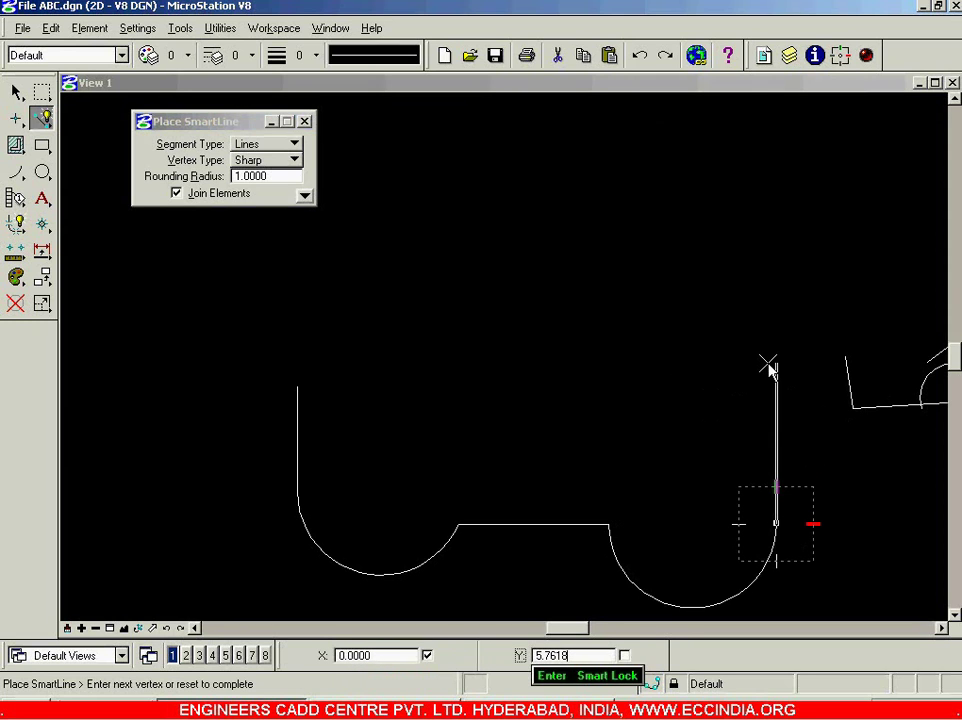
{"action": "left_click", "coordinate": [297, 387]}
{"action": "key", "text": "ctrl+z"}
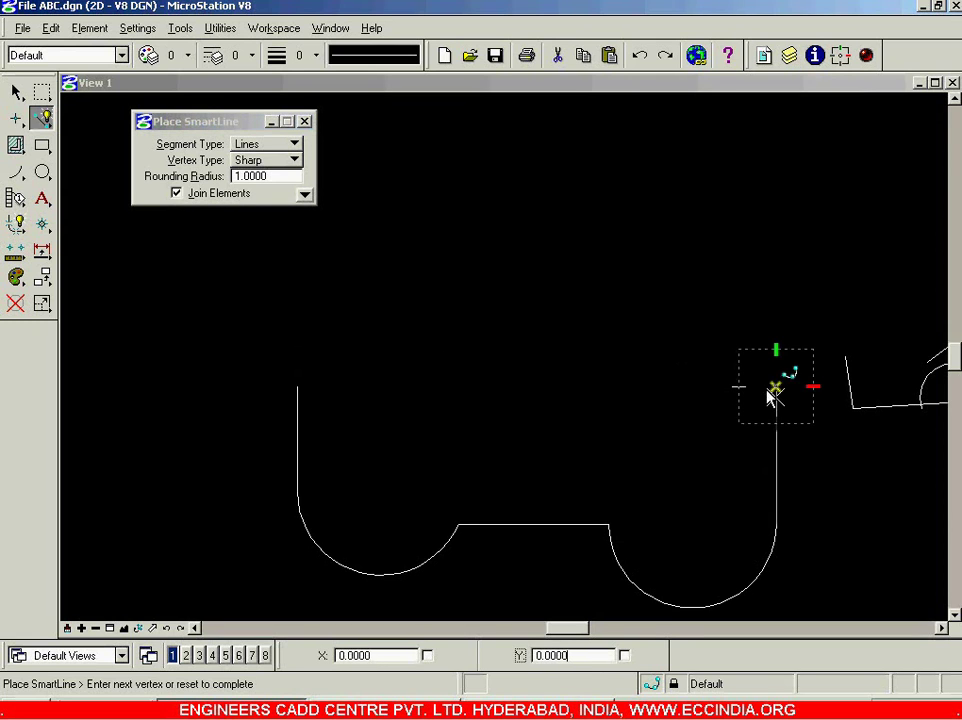
- Close the outline with a horizontal line back to its starting vertex and finish the SmartLine
{"action": "left_click", "coordinate": [298, 387]}
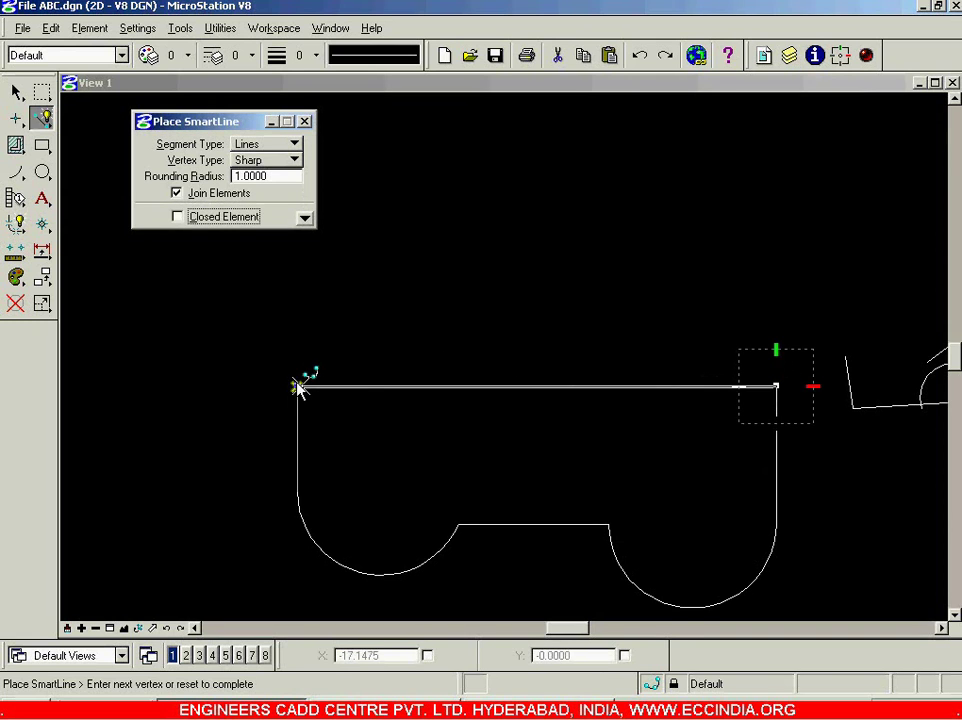
{"action": "left_click", "coordinate": [299, 387]}
{"action": "right_click", "coordinate": [477, 330]}
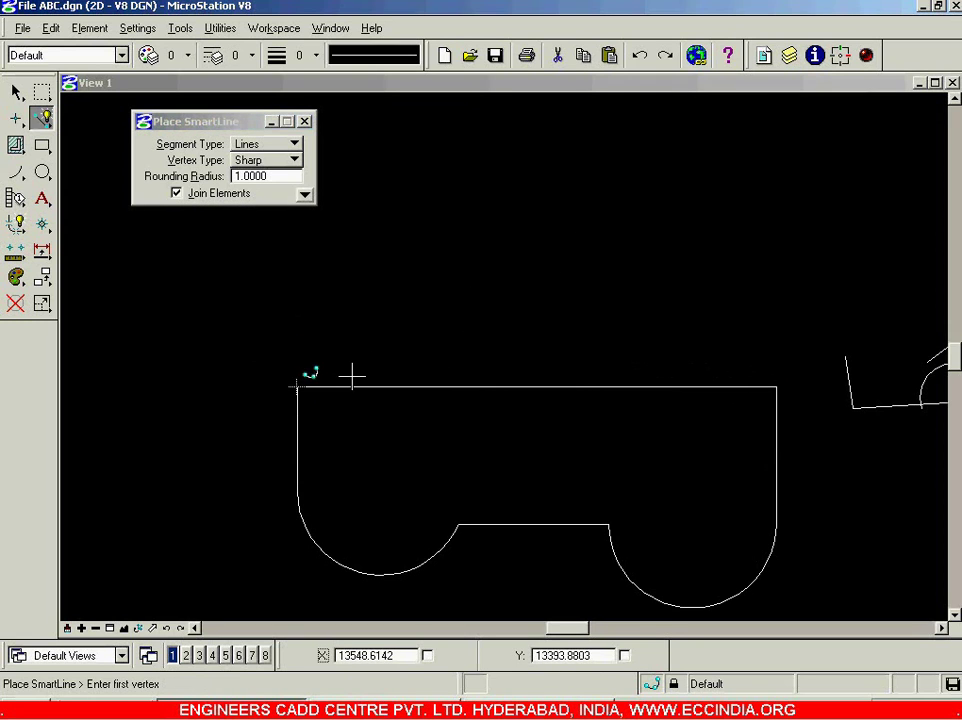
- Turn off Always start in line mode in the SmartLine placement settings
{"action": "scroll", "coordinate": [280, 274], "scroll_direction": "down", "scroll_amount": 3}
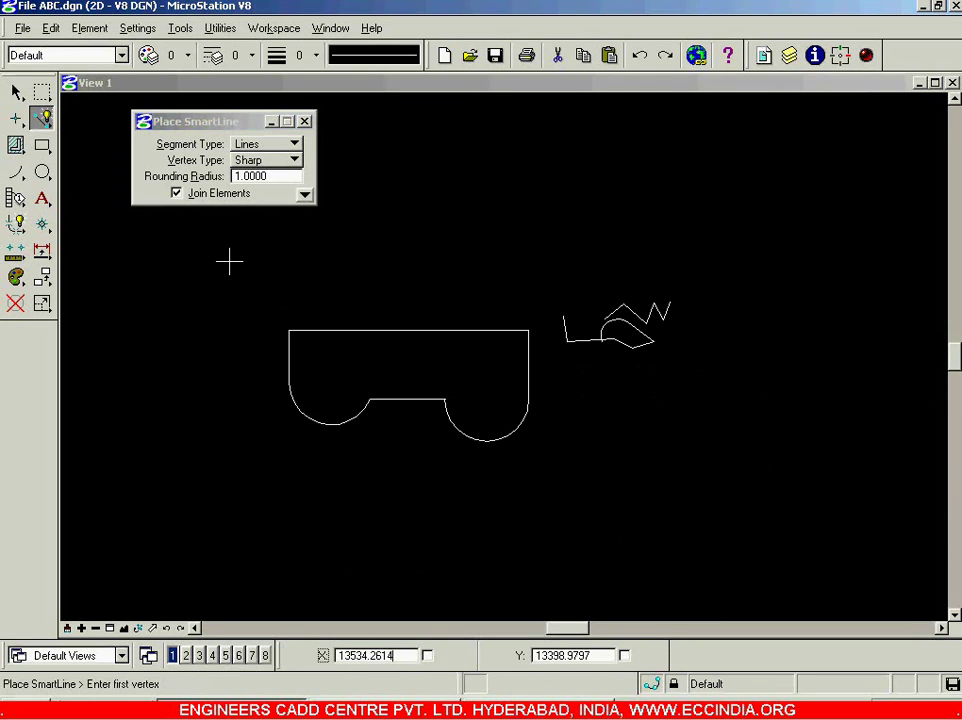
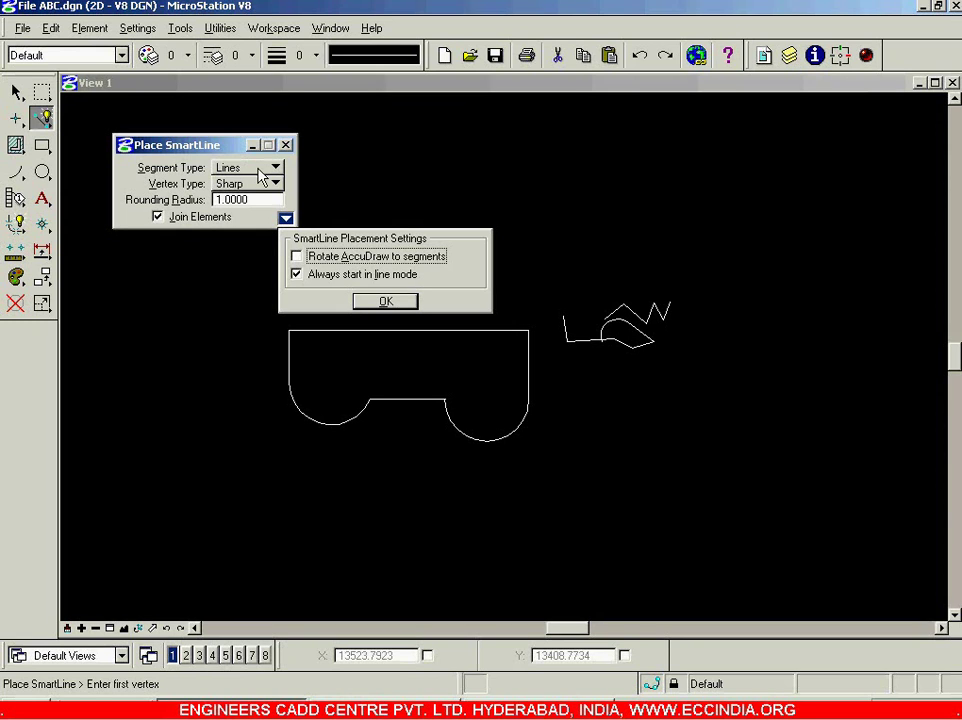
{"action": "left_click", "coordinate": [320, 281]}
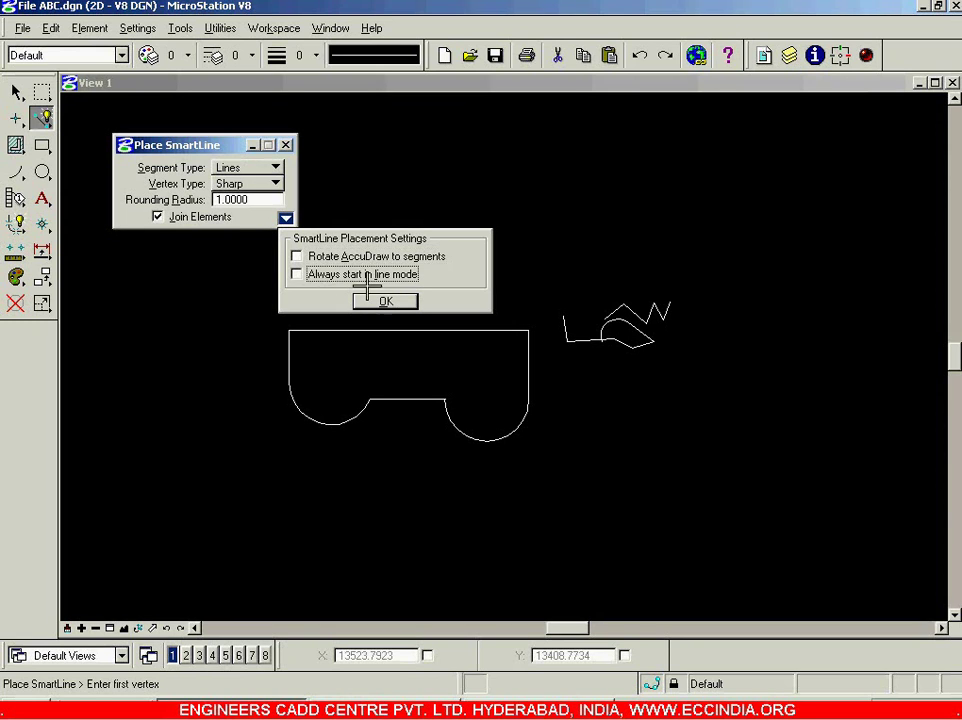
{"action": "left_click", "coordinate": [372, 300]}
- Set the segment type to Arcs and draw a SmartLine of two connected arcs, a large then a small one, above the closed outline
{"action": "left_click", "coordinate": [275, 168]}
{"action": "left_click", "coordinate": [273, 185]}
{"action": "left_click", "coordinate": [397, 223]}
{"action": "left_click", "coordinate": [479, 223]}
{"action": "left_click", "coordinate": [560, 213]}
{"action": "left_click", "coordinate": [569, 172]}
{"action": "left_click", "coordinate": [612, 155]}
{"action": "right_click", "coordinate": [643, 150]}
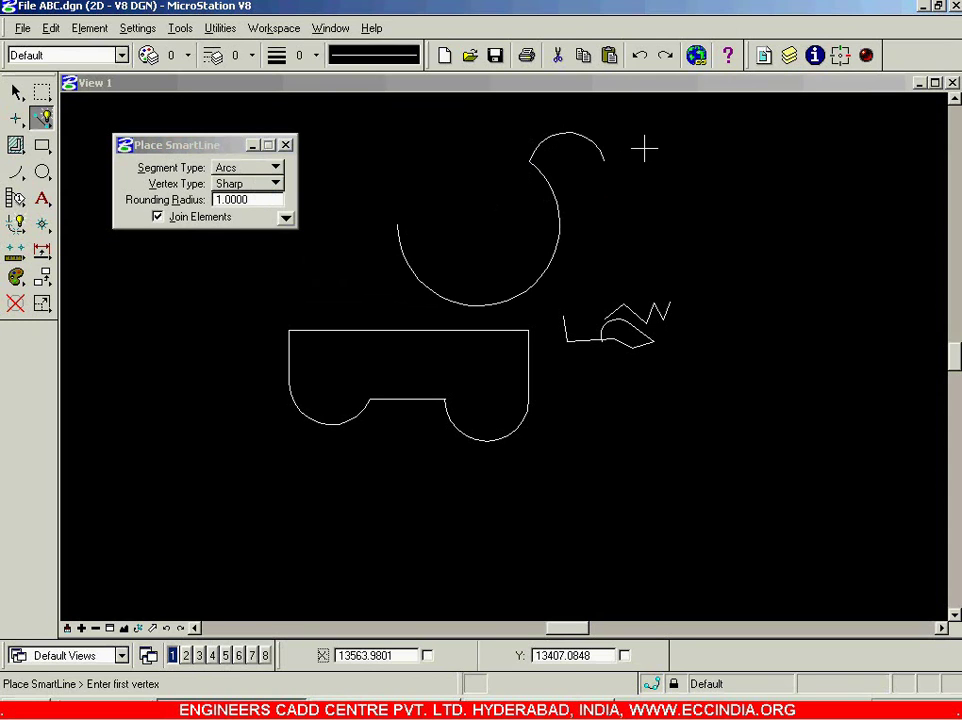
- Restart Place SmartLine and draw two connected arcs of radius about 7.5 in the empty area right of the existing shapes
{"action": "left_click", "coordinate": [15, 92]}
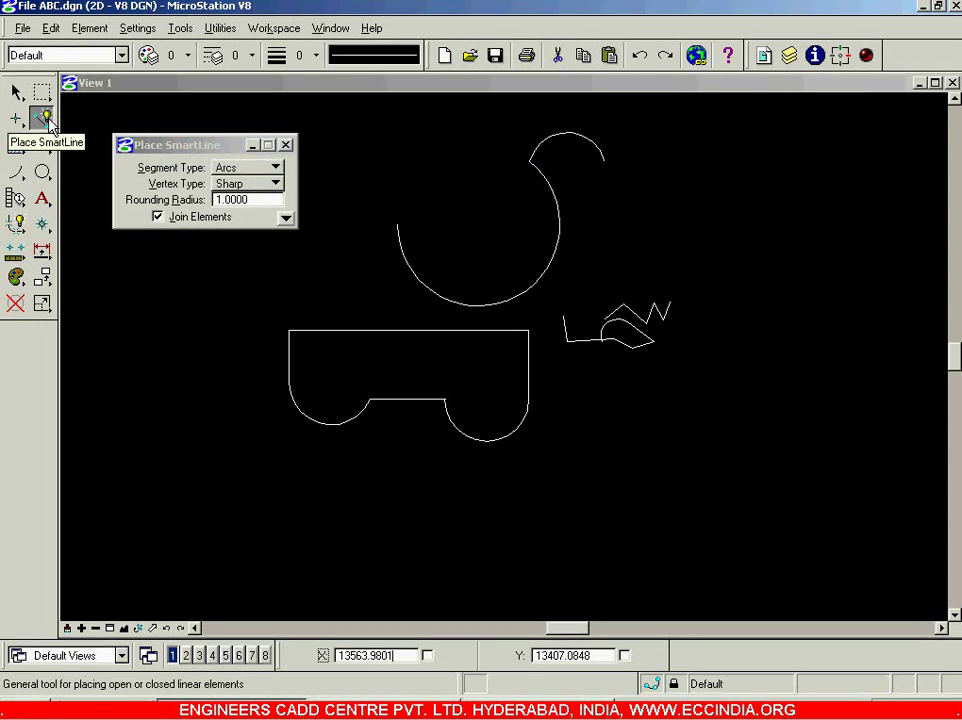
{"action": "left_click", "coordinate": [44, 119]}
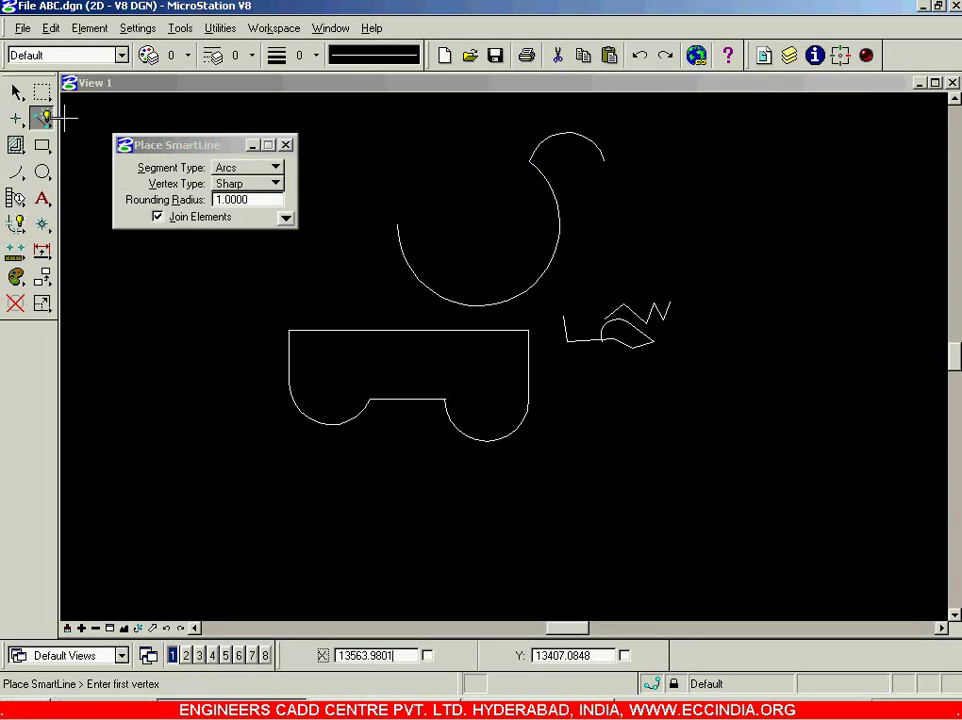
{"action": "left_click", "coordinate": [794, 350]}
{"action": "left_click", "coordinate": [780, 247]}
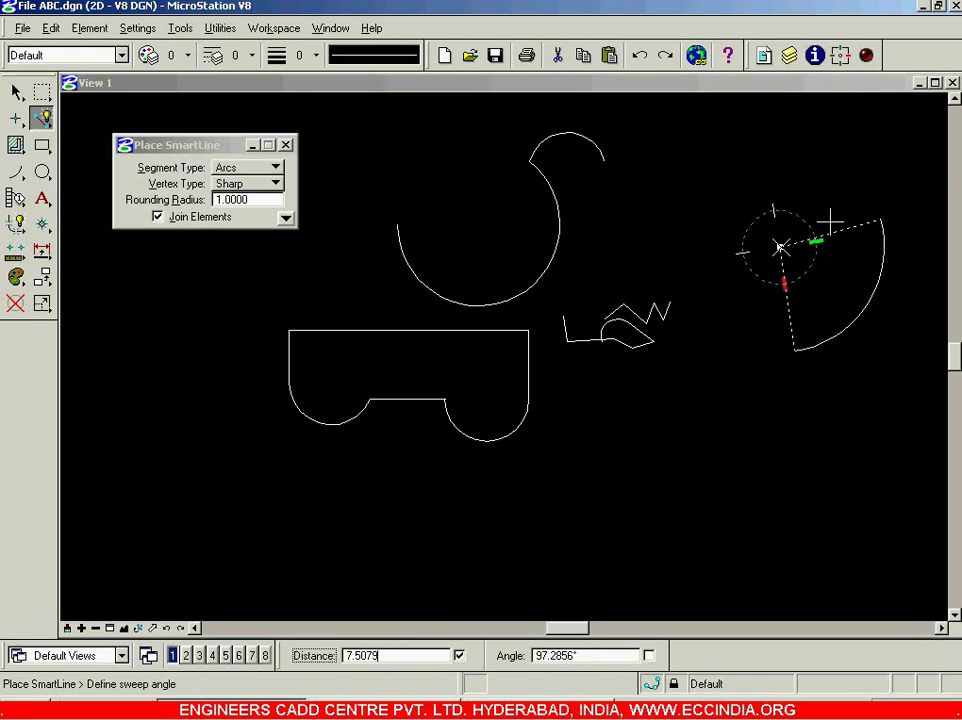
{"action": "left_click", "coordinate": [784, 152]}
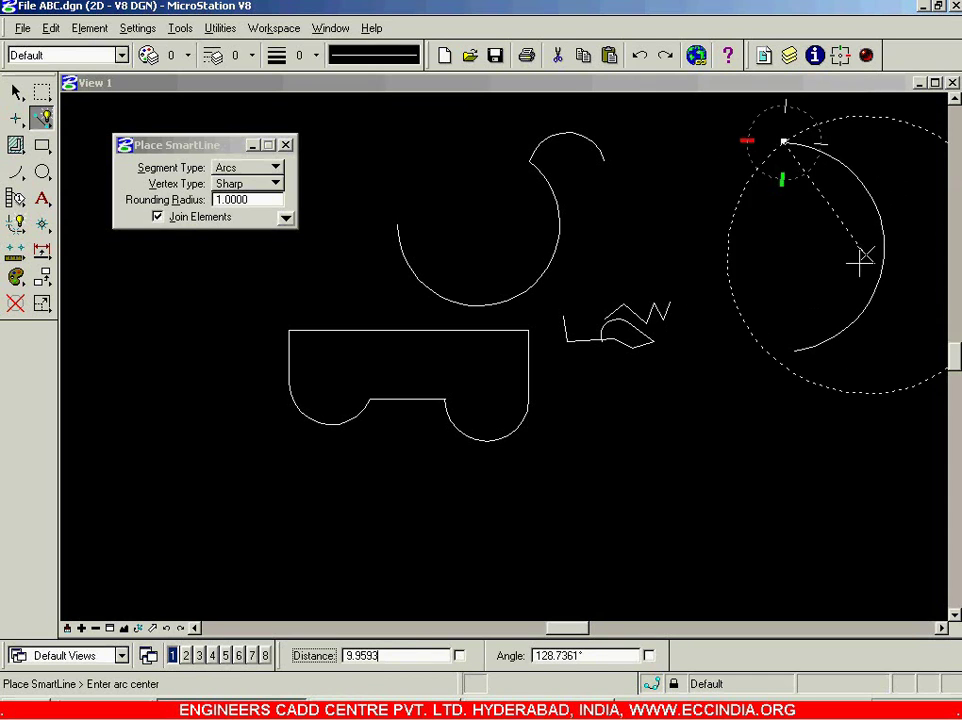
{"action": "left_click", "coordinate": [756, 243]}
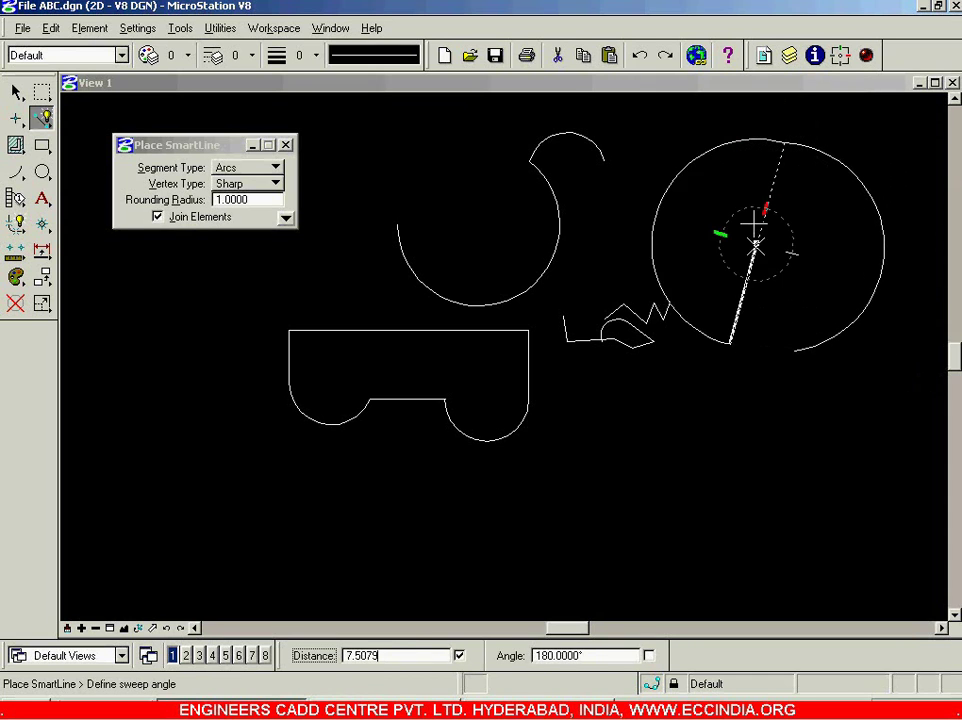
{"action": "left_click", "coordinate": [678, 179]}
{"action": "right_click", "coordinate": [670, 185]}
- Draw a single semicircular arc of radius about 8.6, bulging left, to the left of the closed outline
{"action": "left_click", "coordinate": [176, 490]}
{"action": "left_click", "coordinate": [211, 375]}
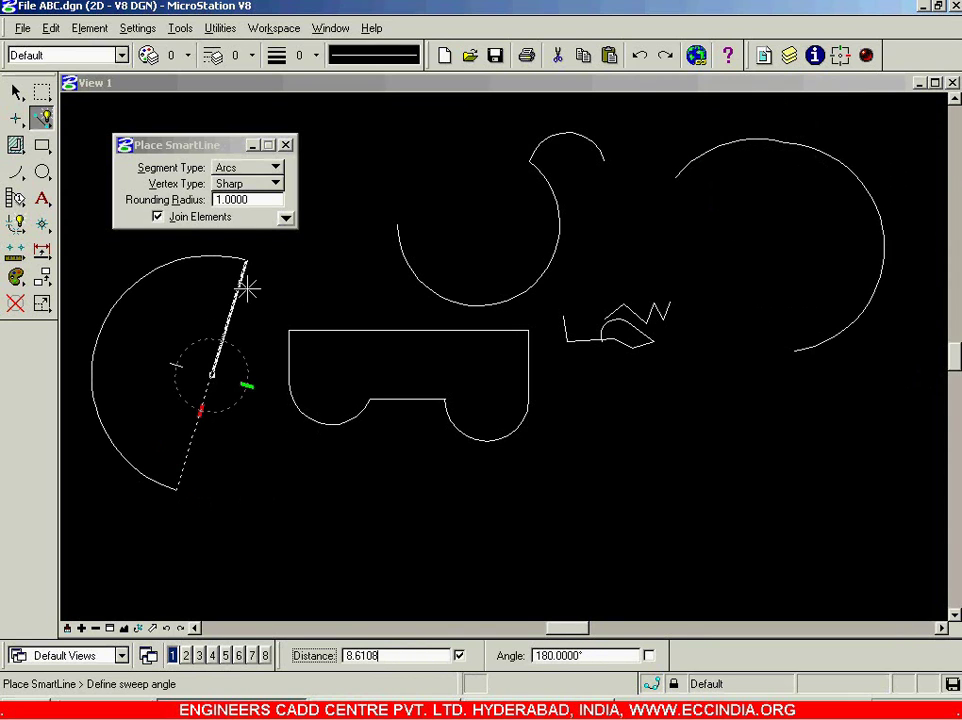
{"action": "left_click", "coordinate": [247, 288]}
{"action": "right_click", "coordinate": [262, 278]}
- Restart Place SmartLine and draw a left-bulging arc of radius about 5.4 below the two connected arcs on the right
{"action": "left_click", "coordinate": [16, 91]}
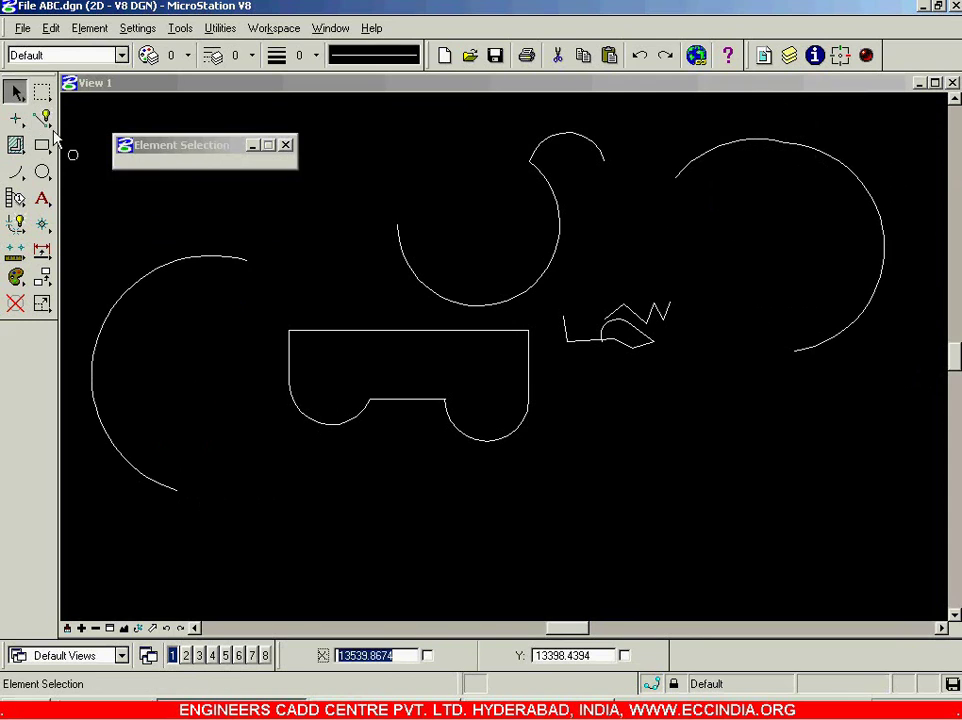
{"action": "left_click", "coordinate": [41, 118]}
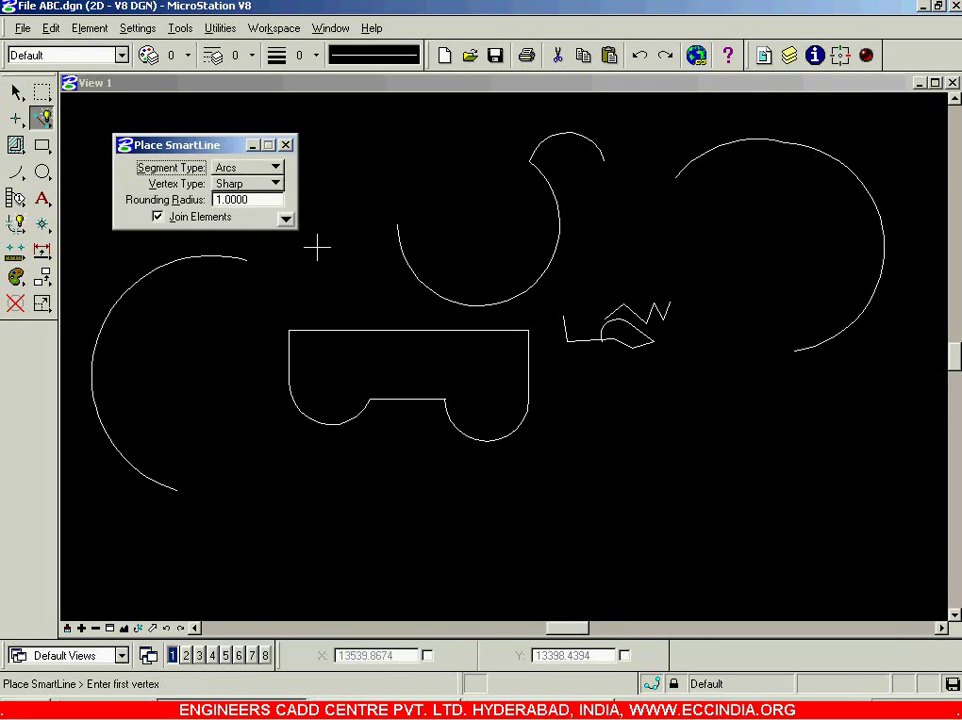
{"action": "left_click", "coordinate": [762, 520]}
{"action": "left_click", "coordinate": [738, 451]}
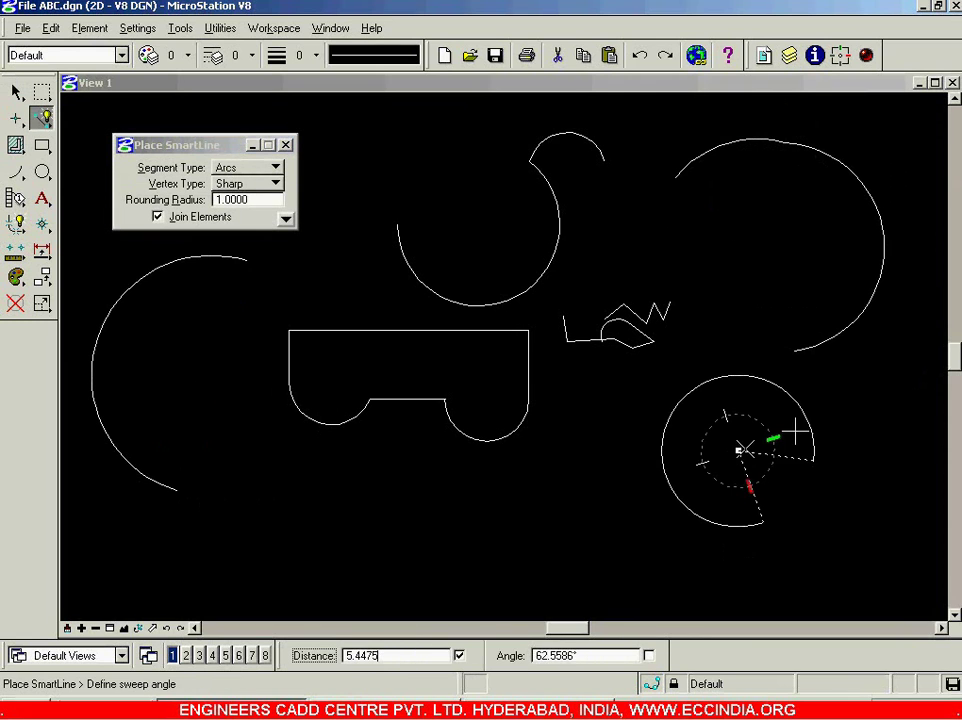
{"action": "left_click", "coordinate": [757, 367]}
{"action": "right_click", "coordinate": [754, 344]}
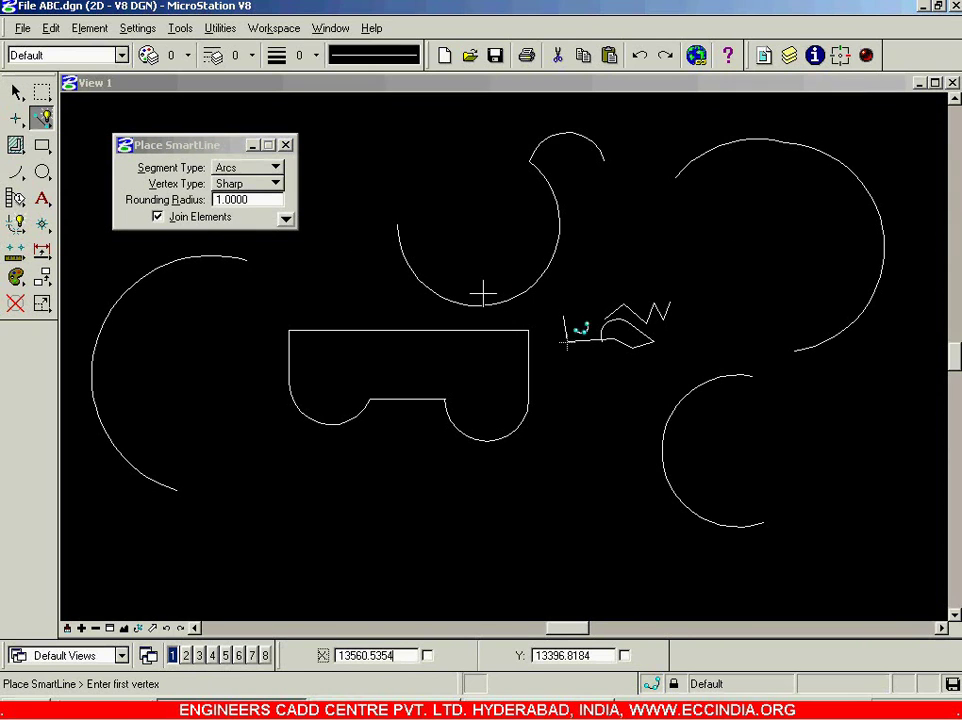
- Set the segment type to Lines and draw a three-segment zigzag SmartLine below the closed outline
{"action": "left_click", "coordinate": [275, 167]}
{"action": "left_click", "coordinate": [240, 150]}
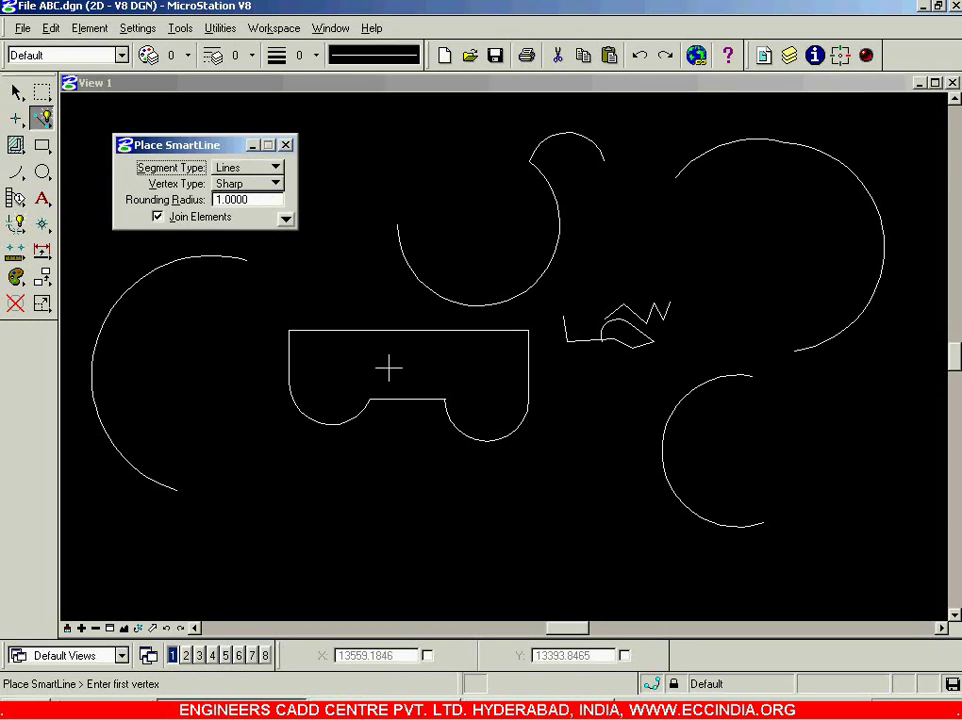
{"action": "left_click", "coordinate": [575, 539]}
{"action": "left_click", "coordinate": [407, 488]}
{"action": "left_click", "coordinate": [362, 537]}
{"action": "left_click", "coordinate": [303, 477]}
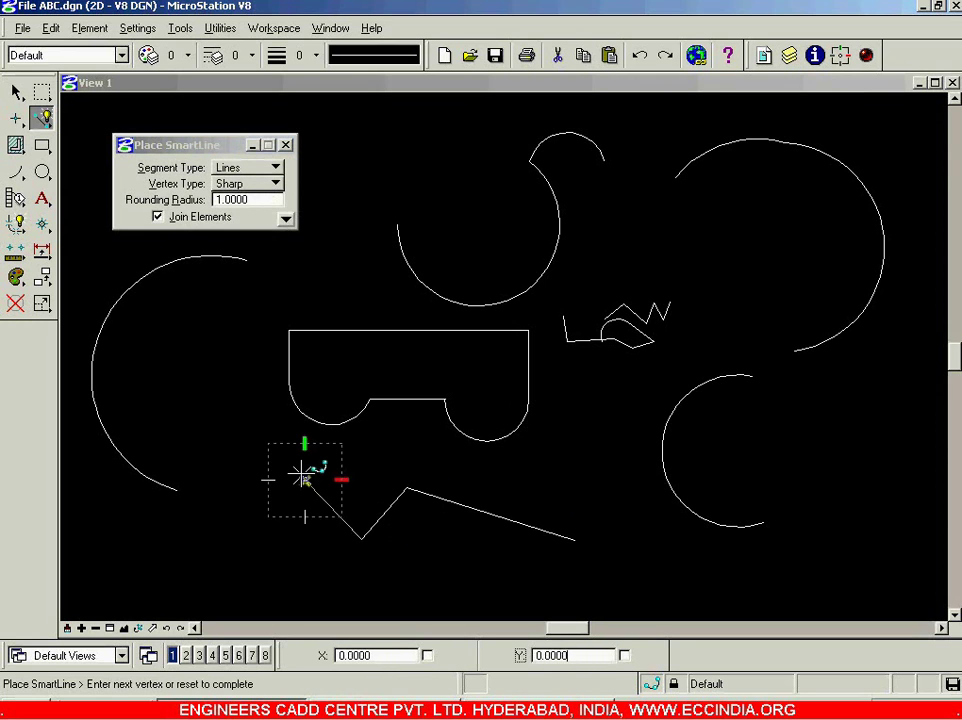
{"action": "right_click", "coordinate": [303, 477]}
- Restart Place SmartLine and turn on Always start in line mode in its placement settings
{"action": "left_click", "coordinate": [16, 92]}
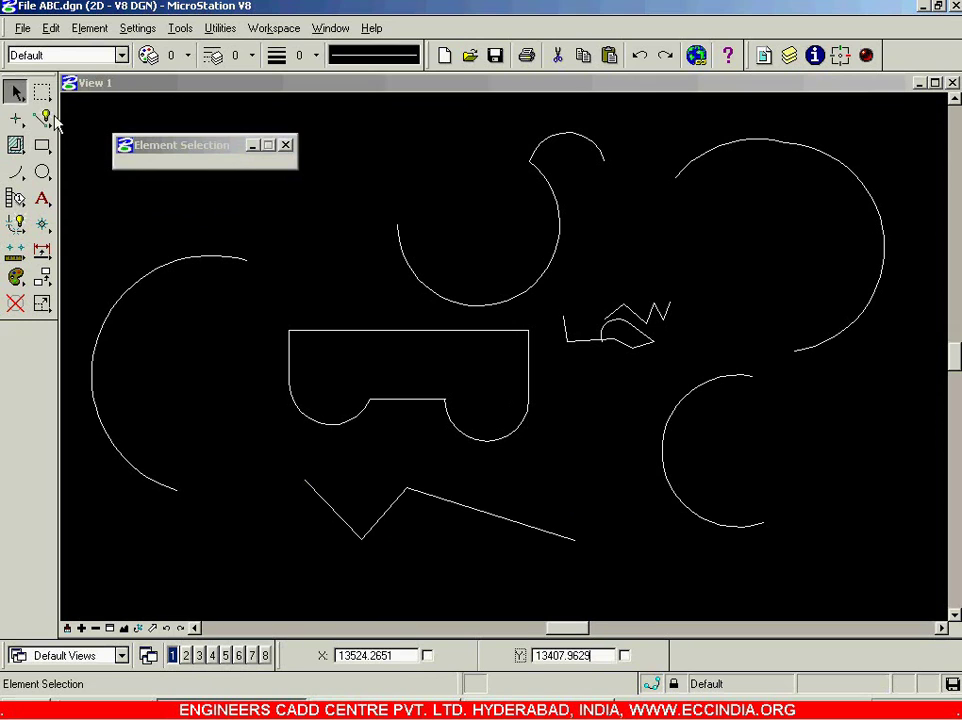
{"action": "left_click", "coordinate": [41, 118]}
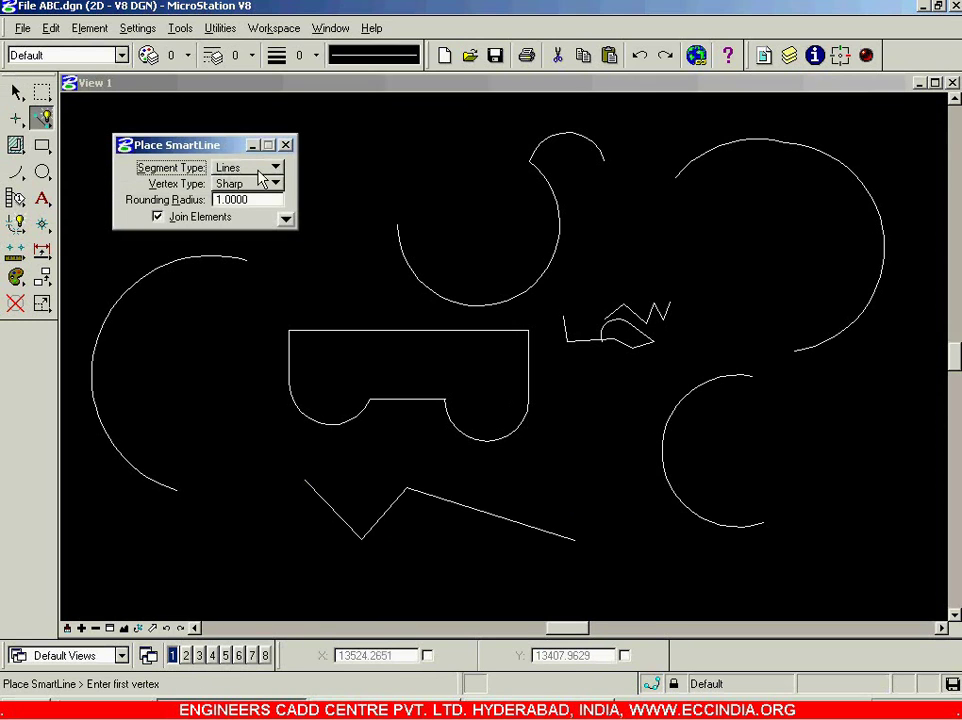
{"action": "left_click", "coordinate": [286, 220]}
{"action": "left_click", "coordinate": [345, 276]}
{"action": "left_click", "coordinate": [403, 303]}
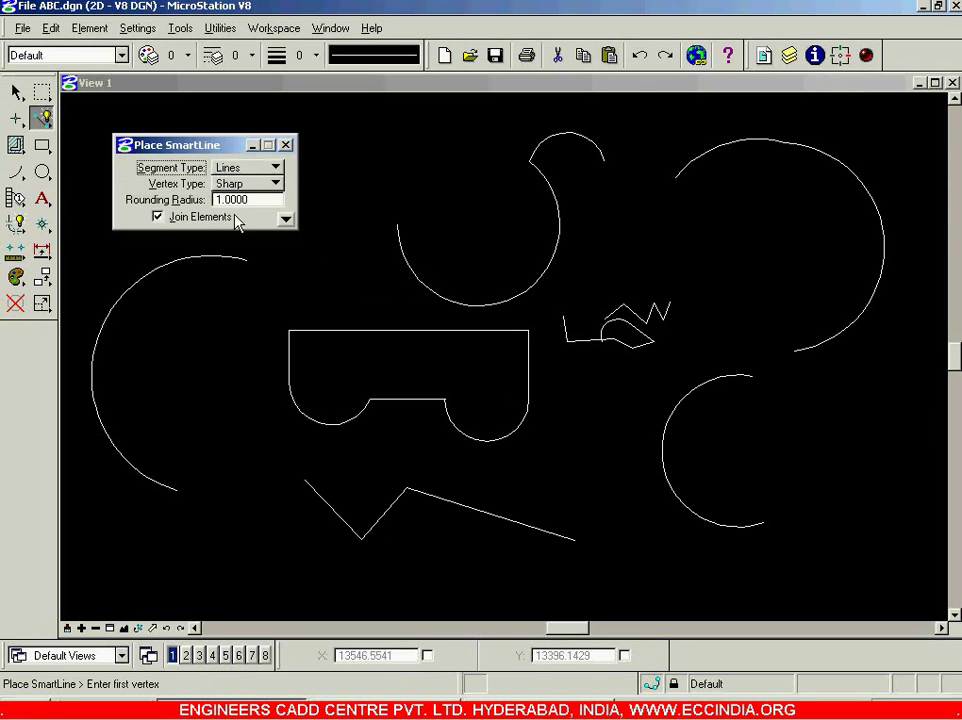
- Restart Place SmartLine and draw an inverted V of two line segments to the right of all existing shapes
{"action": "left_click", "coordinate": [18, 92]}
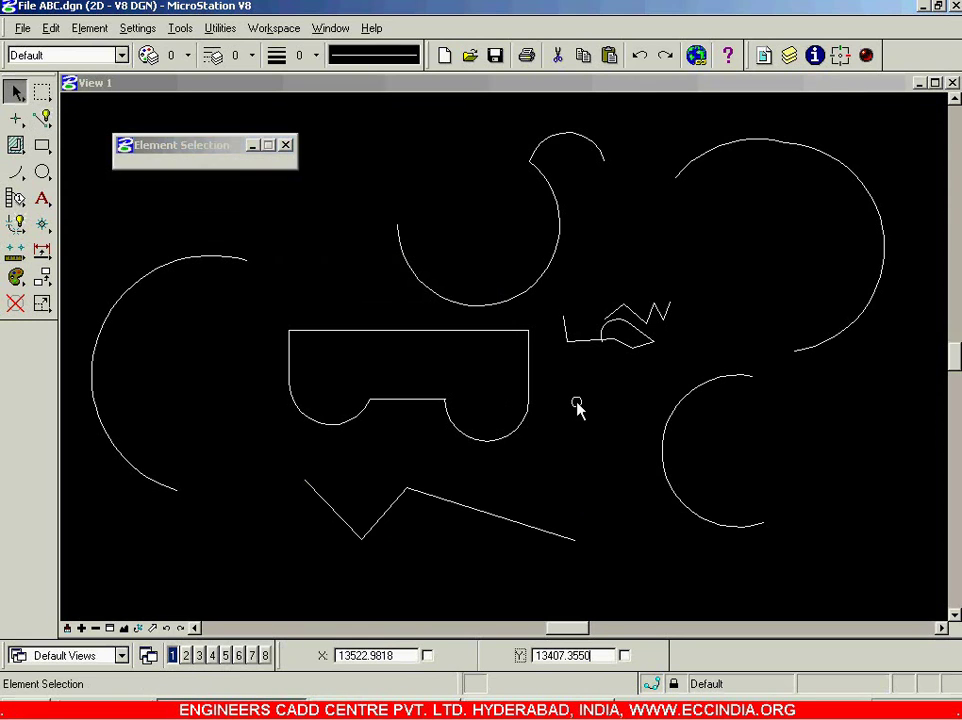
{"action": "left_click", "coordinate": [381, 296]}
{"action": "left_click", "coordinate": [41, 118]}
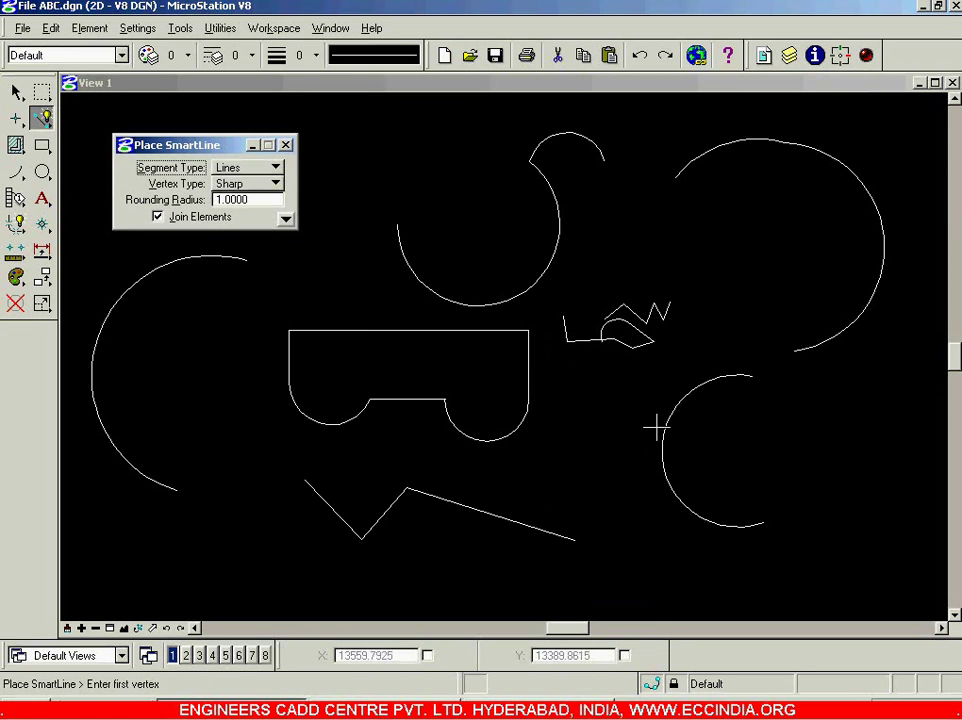
{"action": "scroll", "coordinate": [640, 420], "scroll_direction": "down", "scroll_amount": 3}
{"action": "left_click", "coordinate": [842, 464]}
{"action": "left_click", "coordinate": [784, 271]}
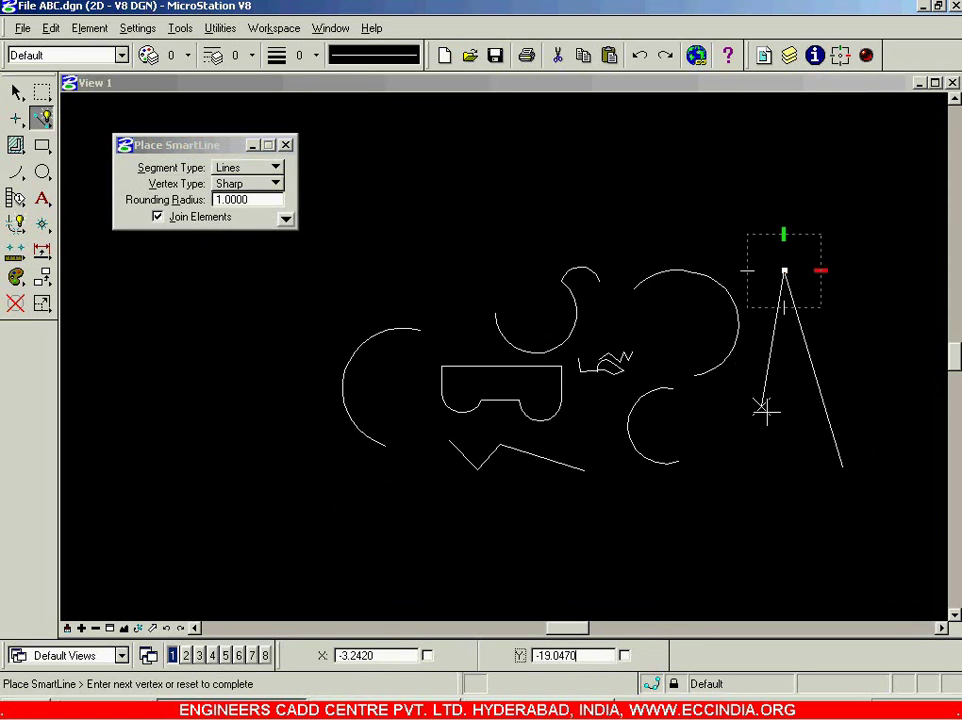
{"action": "left_click", "coordinate": [767, 410]}
{"action": "right_click", "coordinate": [752, 279]}
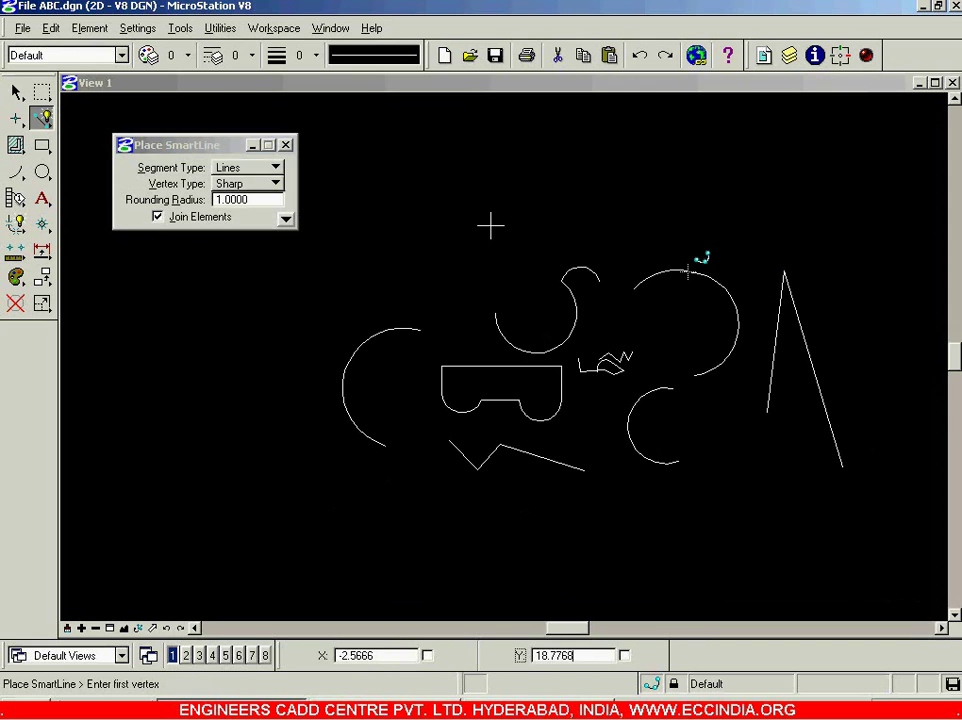
- Set the segment type to Arcs and draw a nearly full-circle arc, open at its underside, above the existing shapes
{"action": "left_click", "coordinate": [275, 168]}
{"action": "left_click", "coordinate": [270, 185]}
{"action": "left_click", "coordinate": [461, 228]}
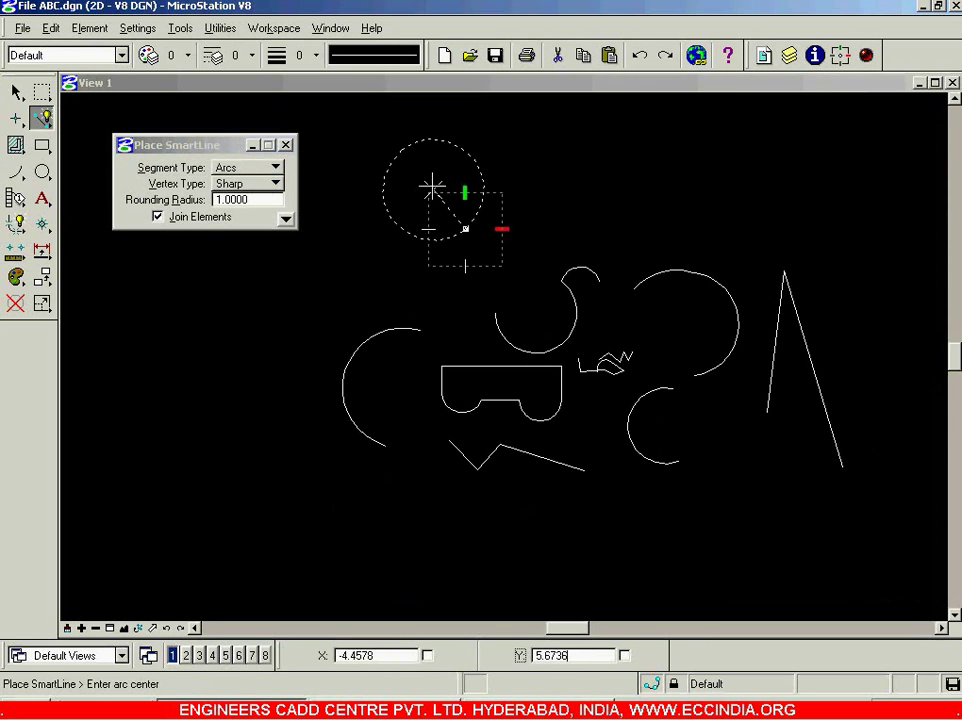
{"action": "left_click", "coordinate": [432, 186]}
{"action": "left_click", "coordinate": [399, 229]}
{"action": "right_click", "coordinate": [391, 215]}
- Restart Place SmartLine and check its starting segment type and the Always start in line mode setting
{"action": "left_click", "coordinate": [16, 91]}
{"action": "left_click", "coordinate": [42, 118]}
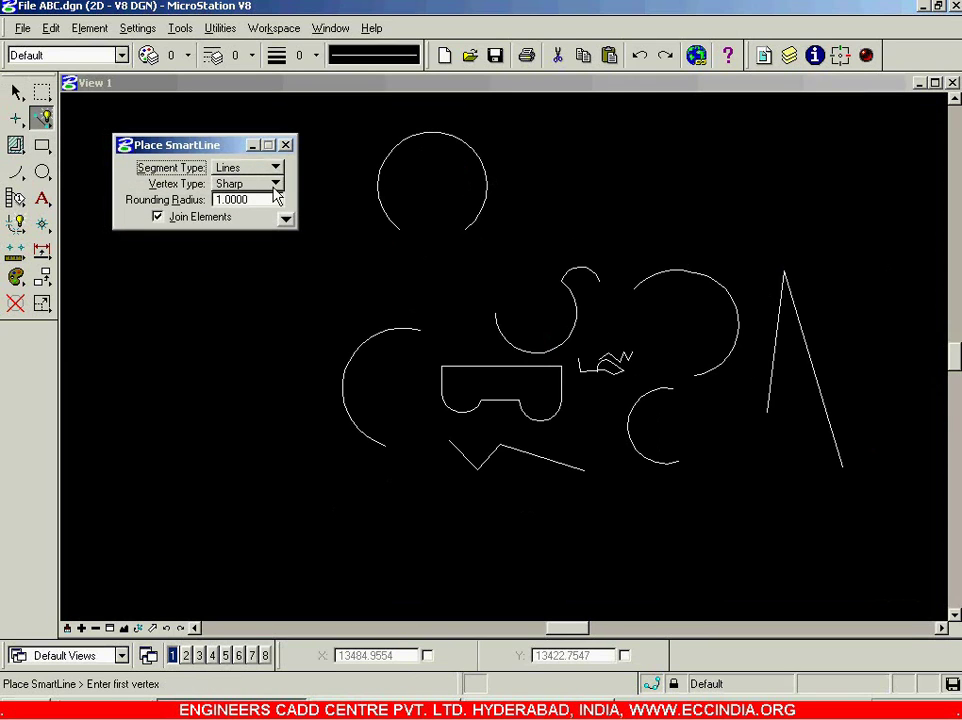
{"action": "left_click", "coordinate": [286, 219]}
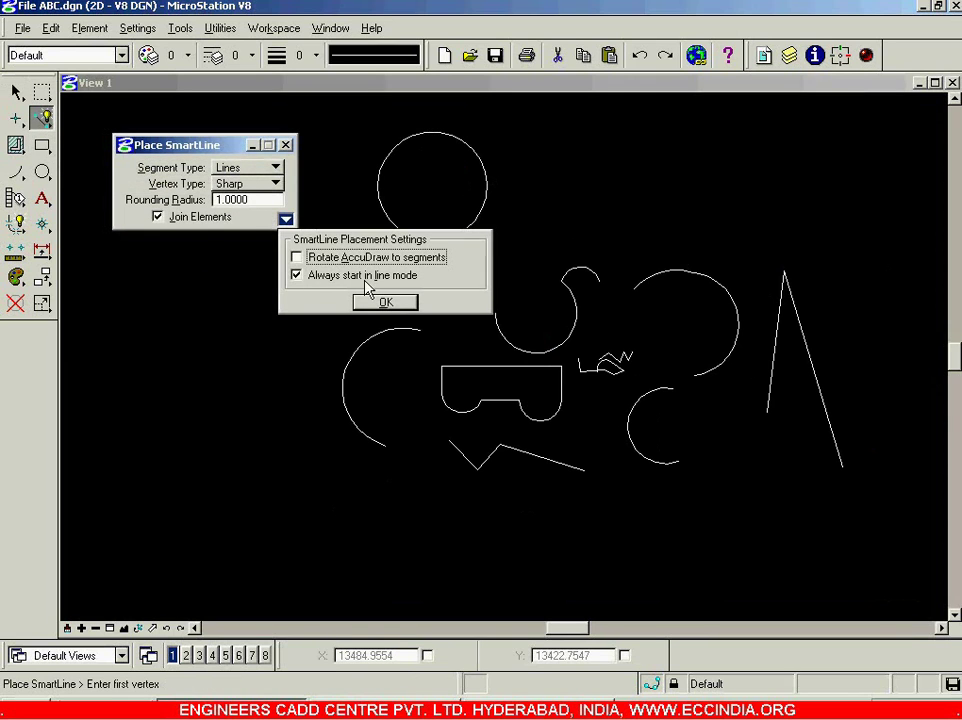
{"action": "left_click", "coordinate": [400, 301]}
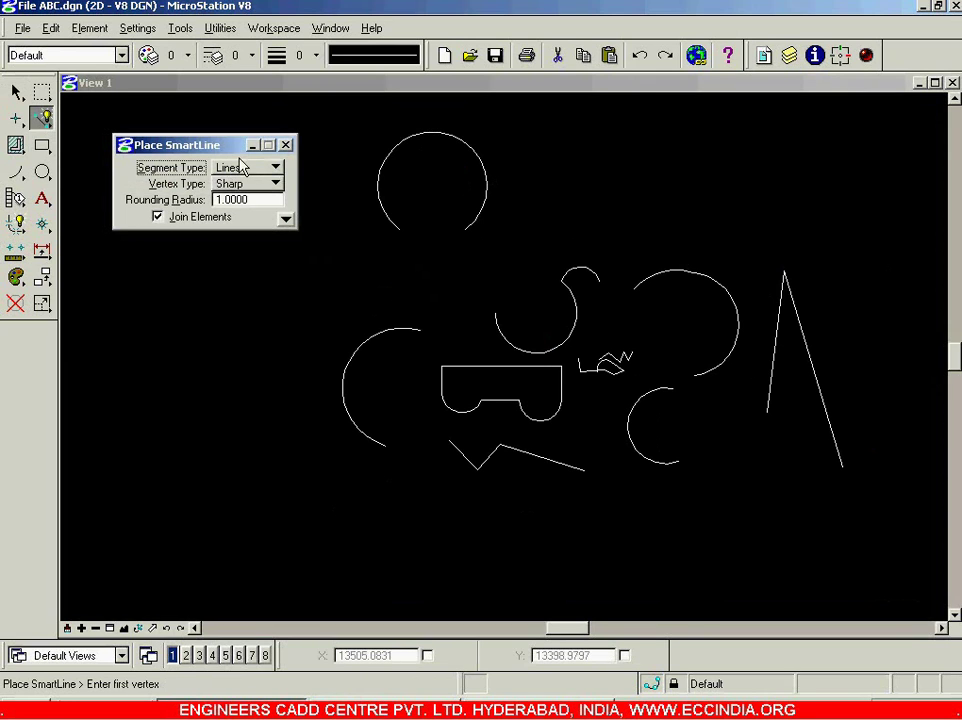
{"action": "left_click_drag", "start_coordinate": [212, 147], "coordinate": [299, 120]}
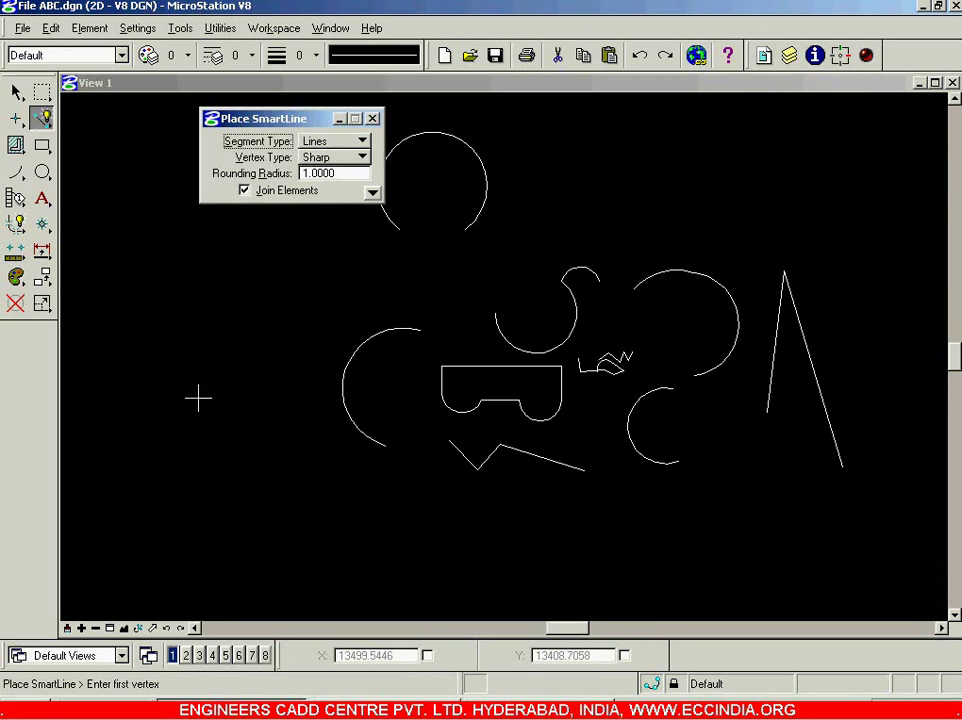
- Draw two sides of a triangle left of the existing shapes, snap to its first vertex and turn on Closed Element
{"action": "left_click", "coordinate": [251, 271]}
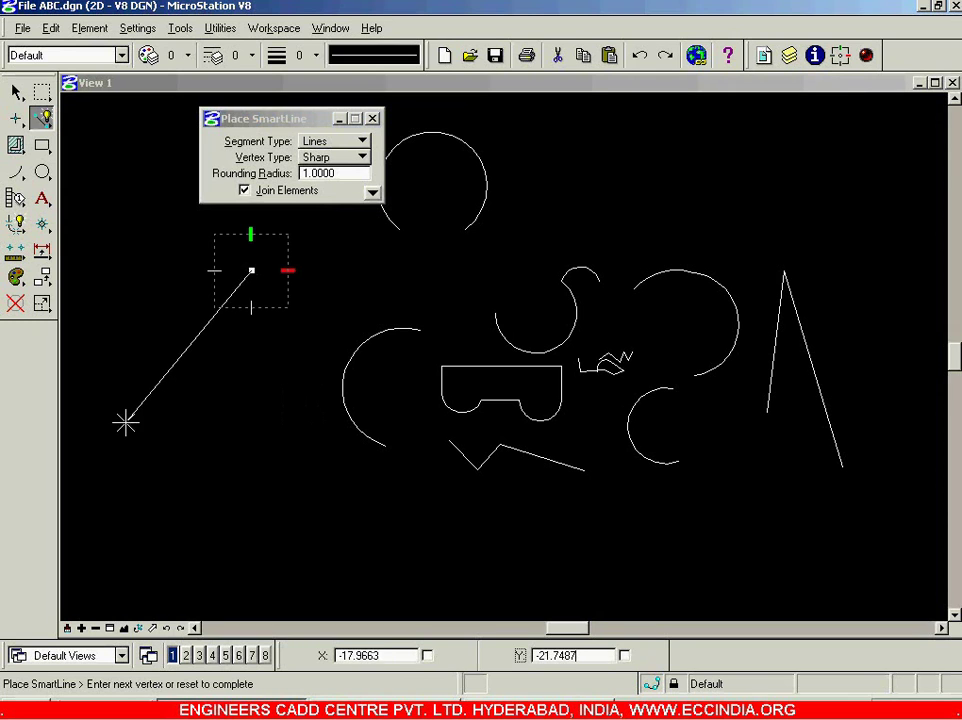
{"action": "left_click", "coordinate": [167, 397]}
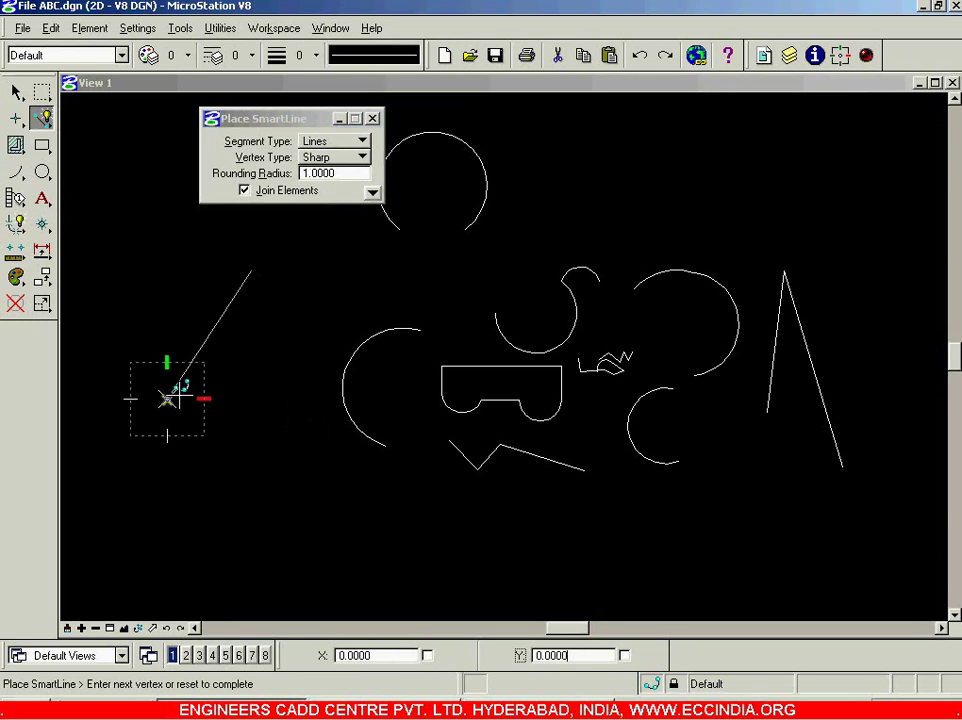
{"action": "left_click", "coordinate": [305, 345]}
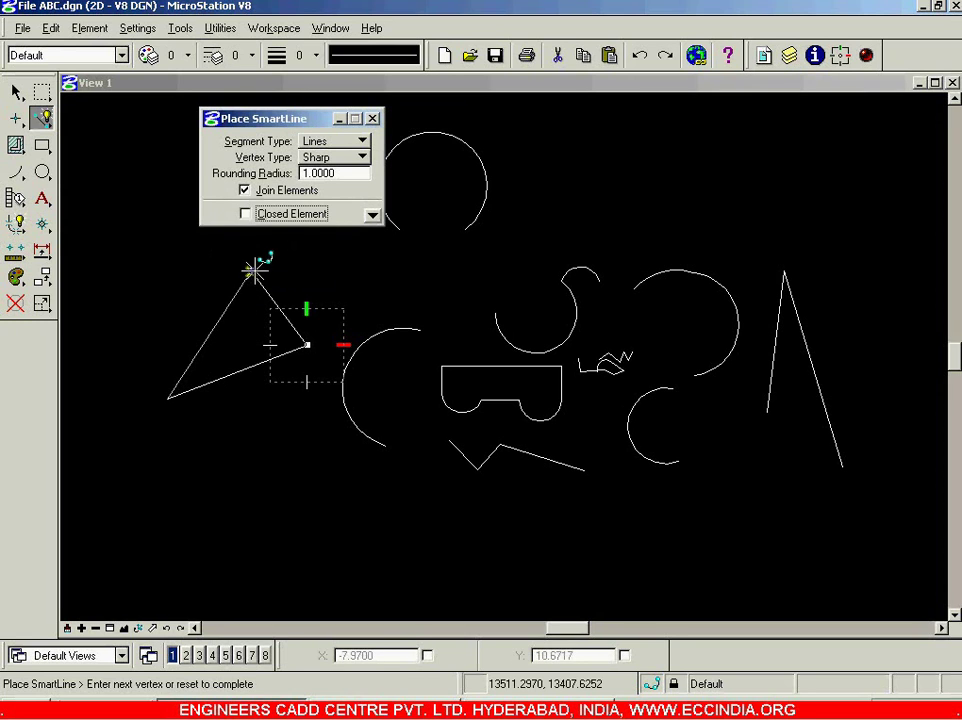
{"action": "middle_click", "coordinate": [253, 269]}
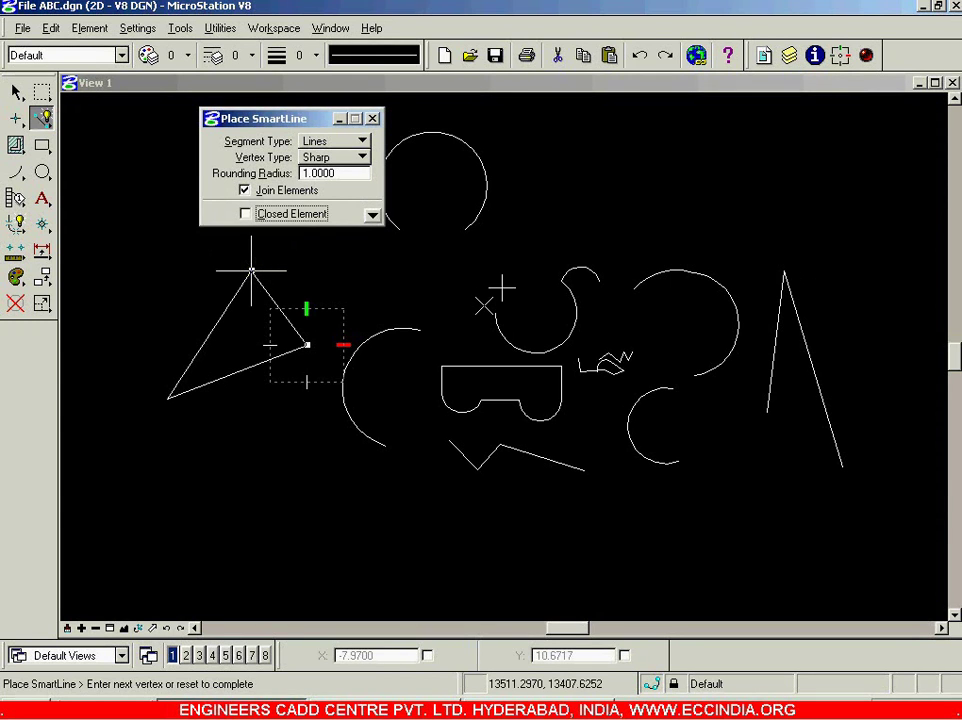
{"action": "left_click", "coordinate": [299, 216]}
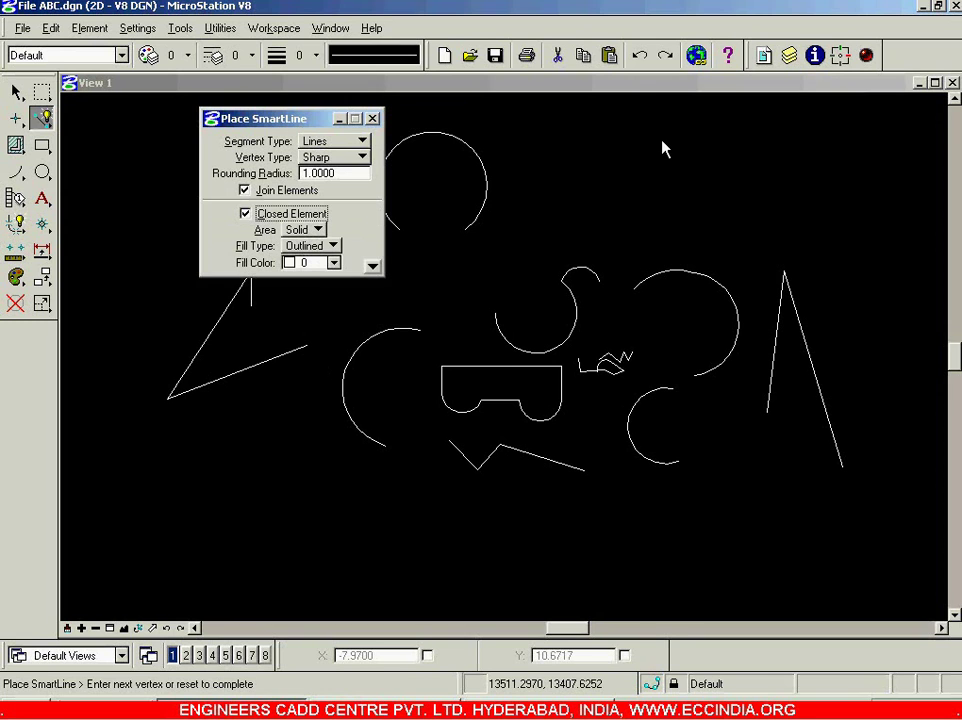
{"action": "left_click_drag", "start_coordinate": [767, 133], "coordinate": [767, 122]}
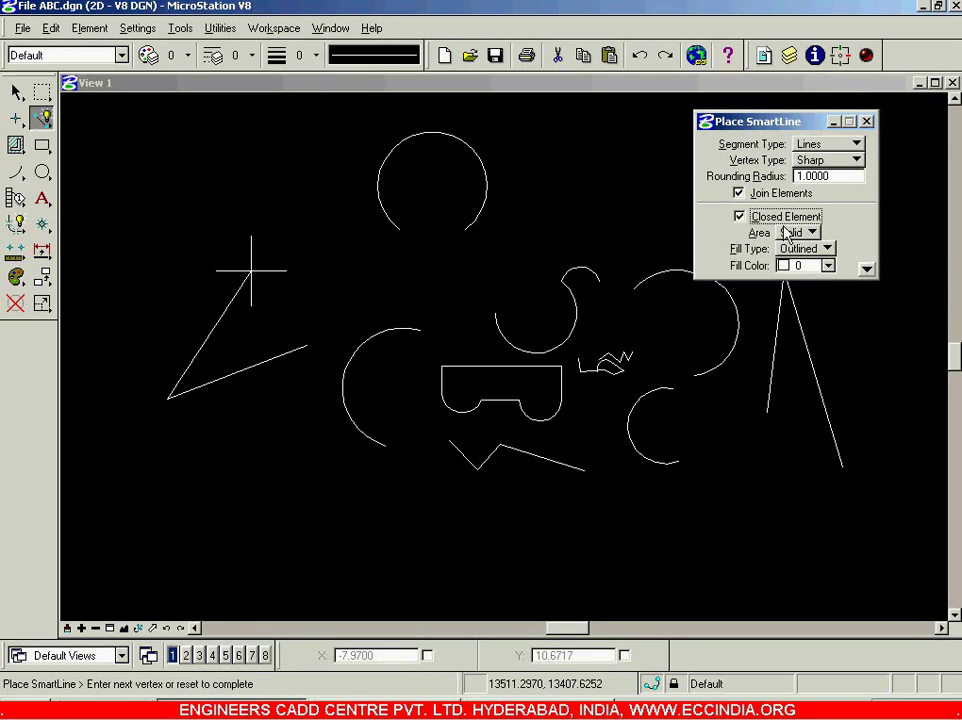
- Try the Hole area option for the closed triangle, and return the area to Solid
{"action": "left_click", "coordinate": [803, 233]}
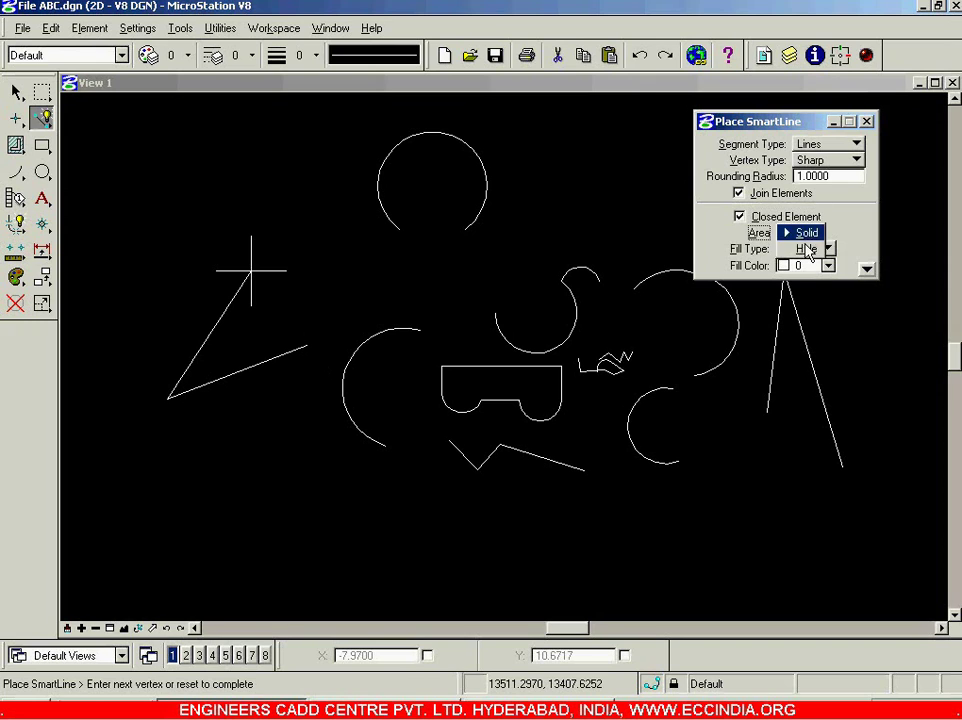
{"action": "left_click", "coordinate": [808, 249]}
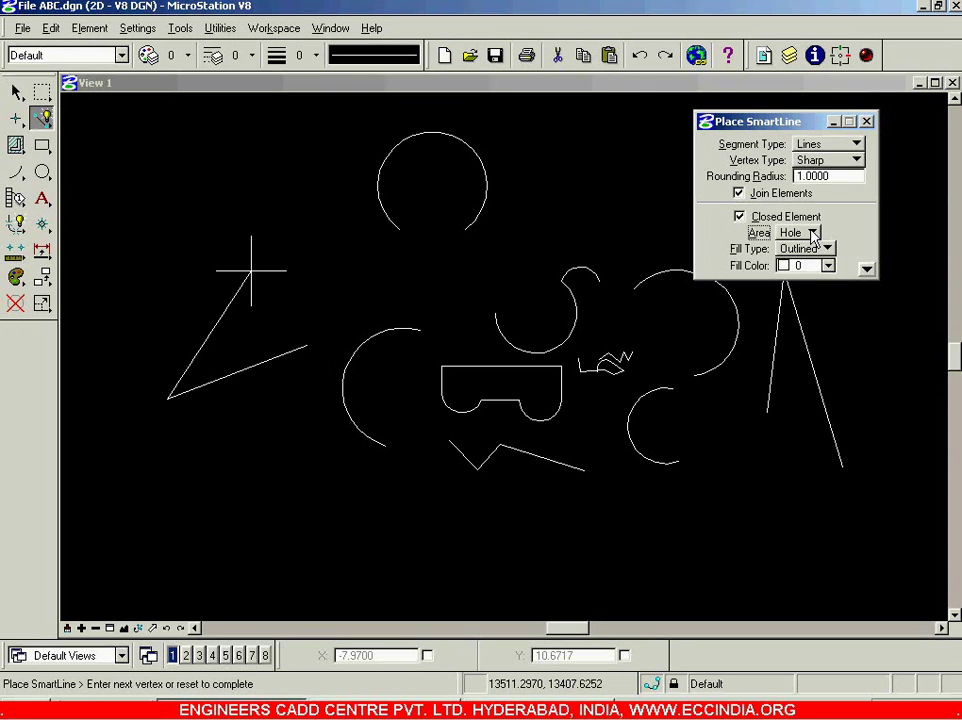
{"action": "left_click", "coordinate": [813, 234]}
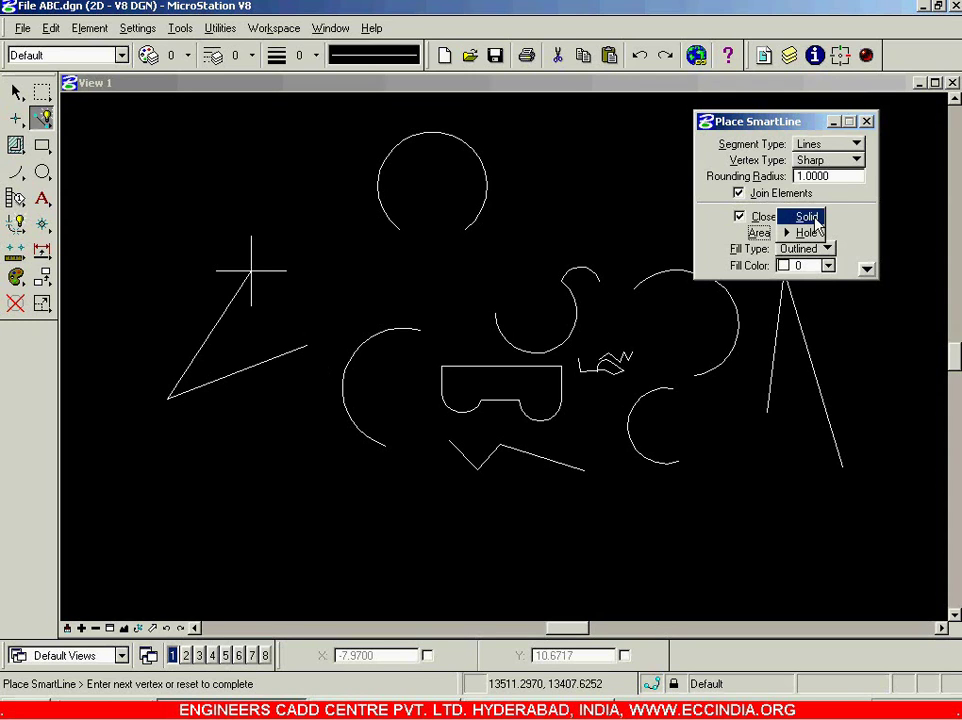
{"action": "left_click", "coordinate": [817, 226]}
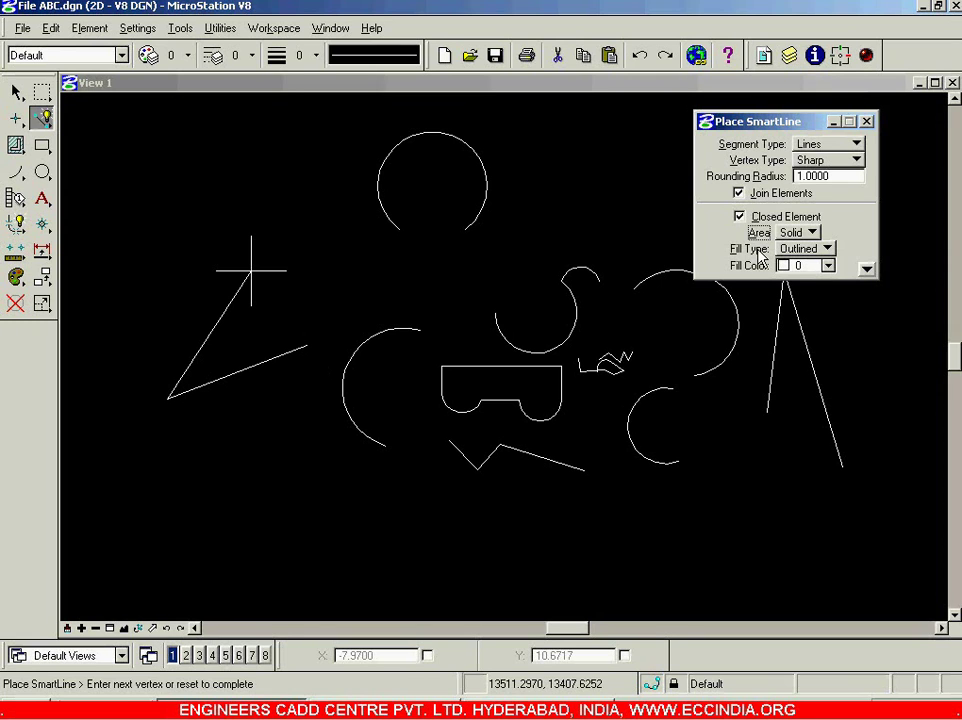
- Try fill type None, choose Opaque with fill color 5, and close the triangle at its first vertex
{"action": "left_click", "coordinate": [787, 248]}
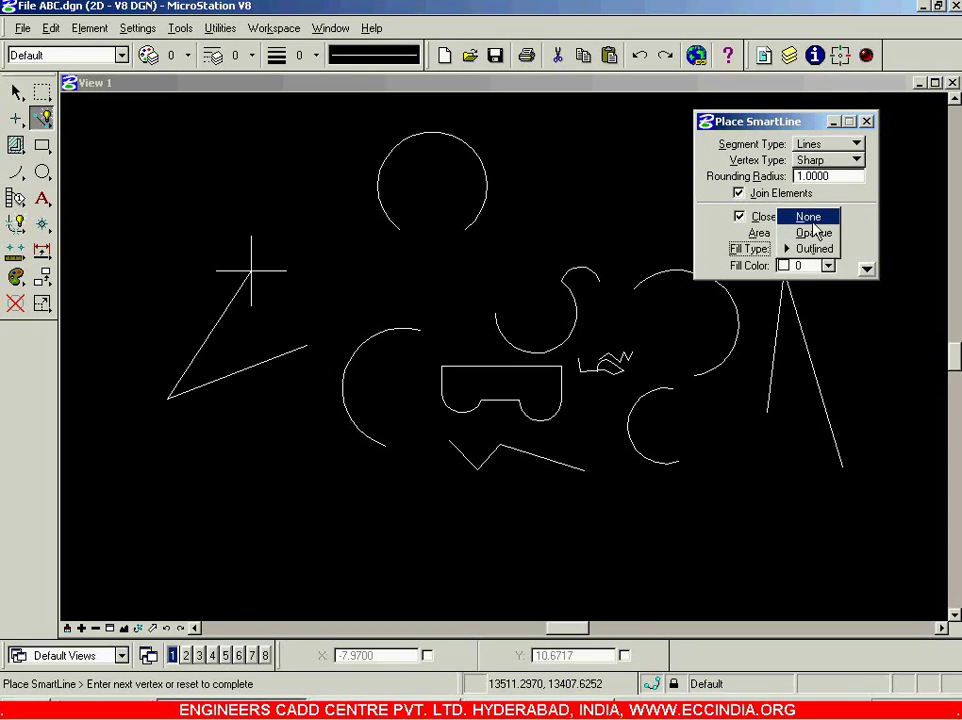
{"action": "left_click", "coordinate": [811, 220]}
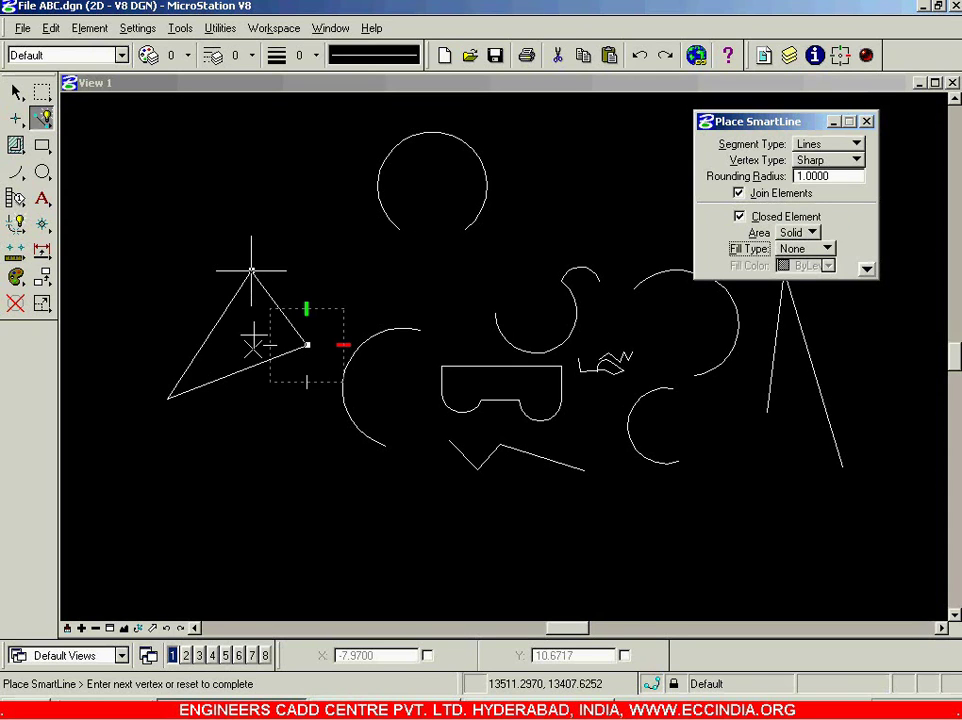
{"action": "left_click", "coordinate": [818, 250]}
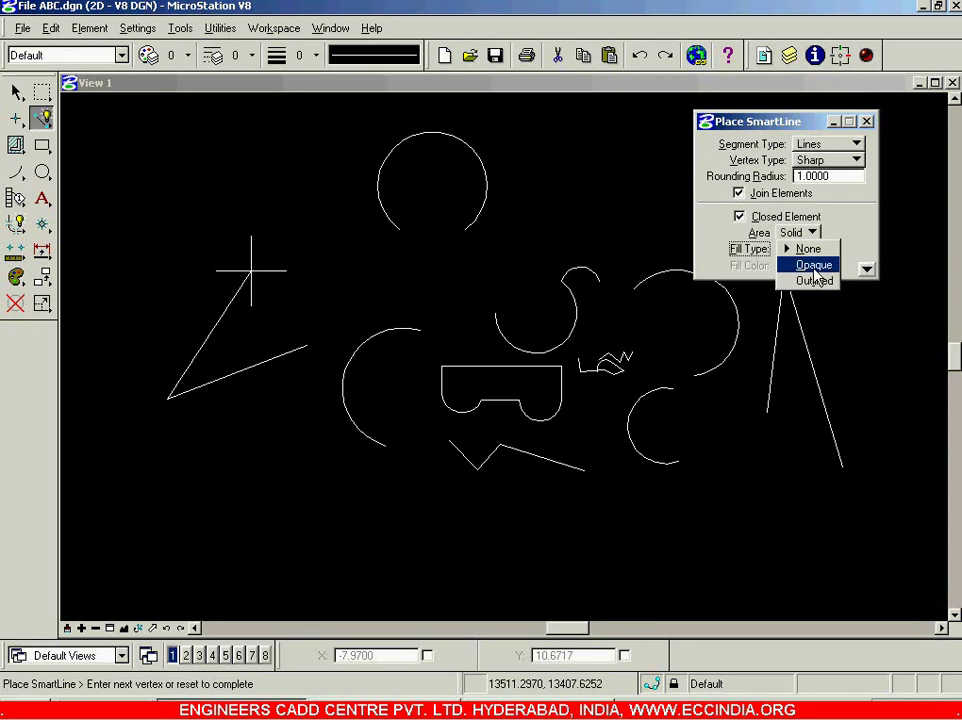
{"action": "left_click", "coordinate": [815, 265]}
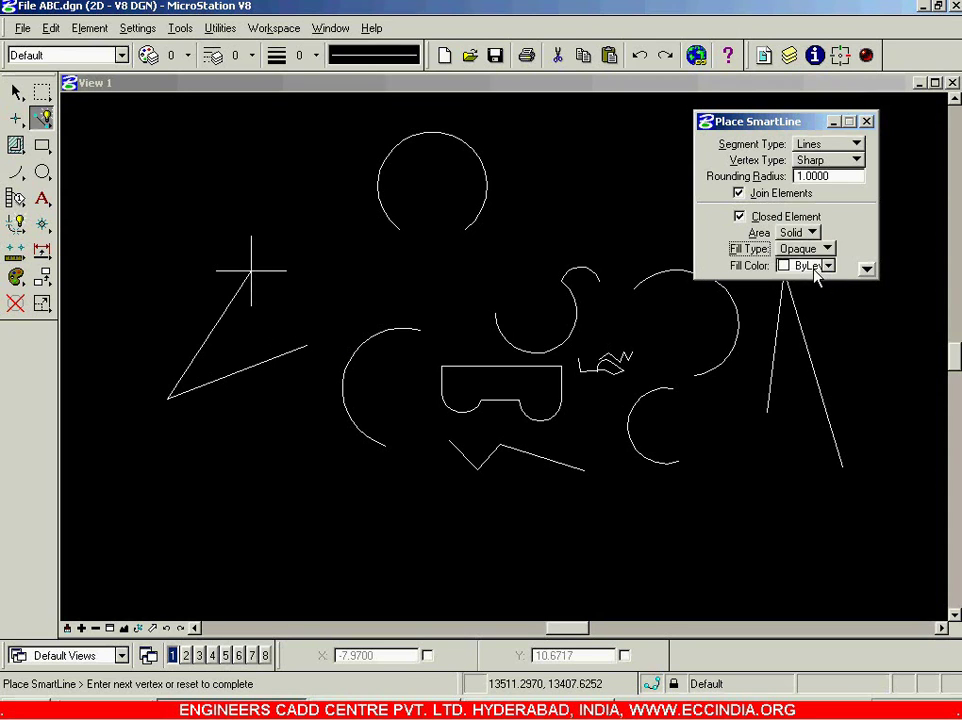
{"action": "left_click", "coordinate": [813, 266]}
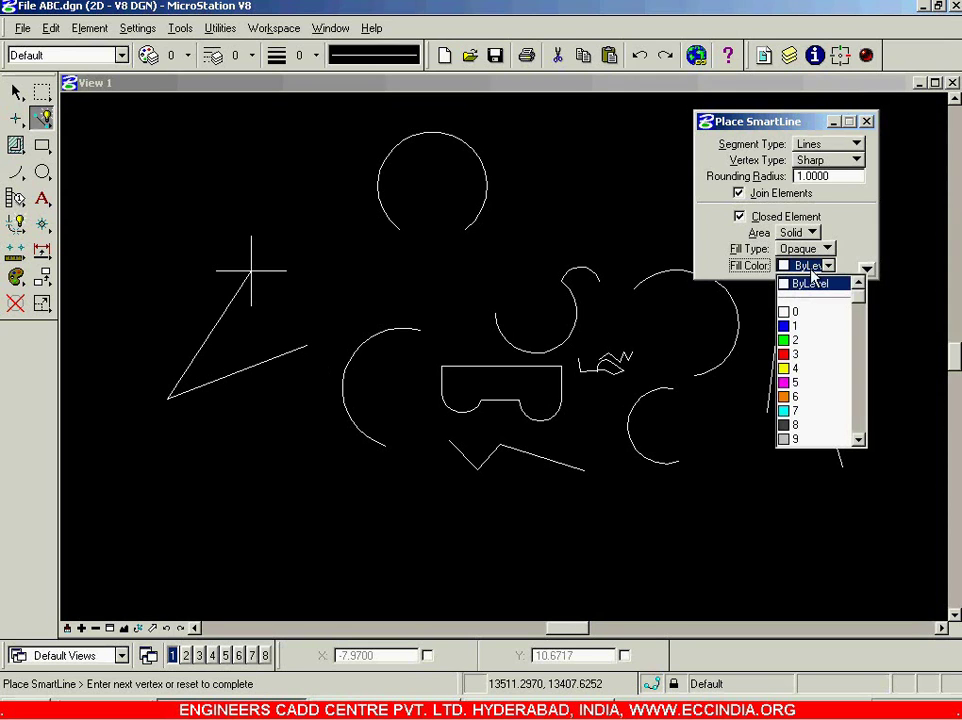
{"action": "left_click", "coordinate": [795, 382]}
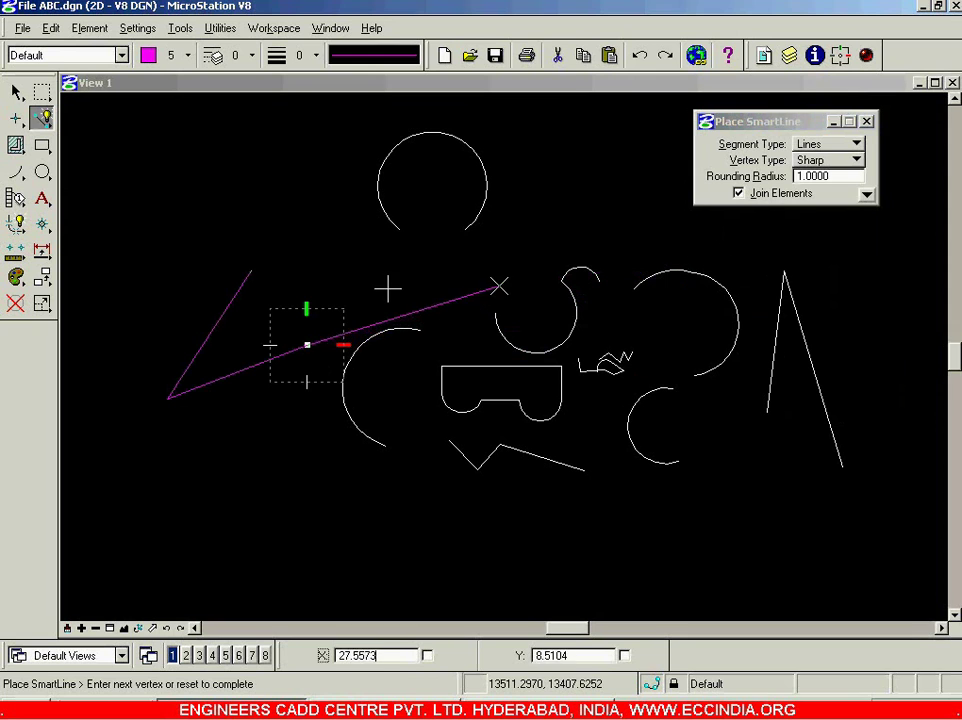
{"action": "left_click", "coordinate": [249, 272]}
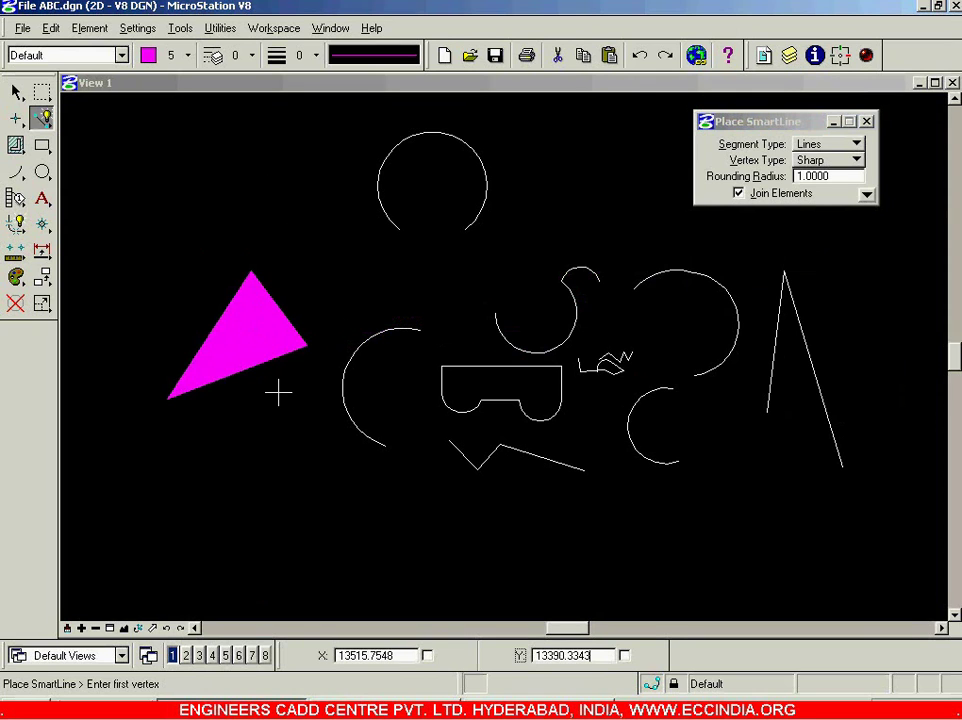
{"action": "key", "text": "Escape"}
- Restart Place SmartLine and draw an open three-segment line in the empty space above the existing shapes
{"action": "left_click", "coordinate": [361, 369]}
{"action": "left_click", "coordinate": [124, 628]}
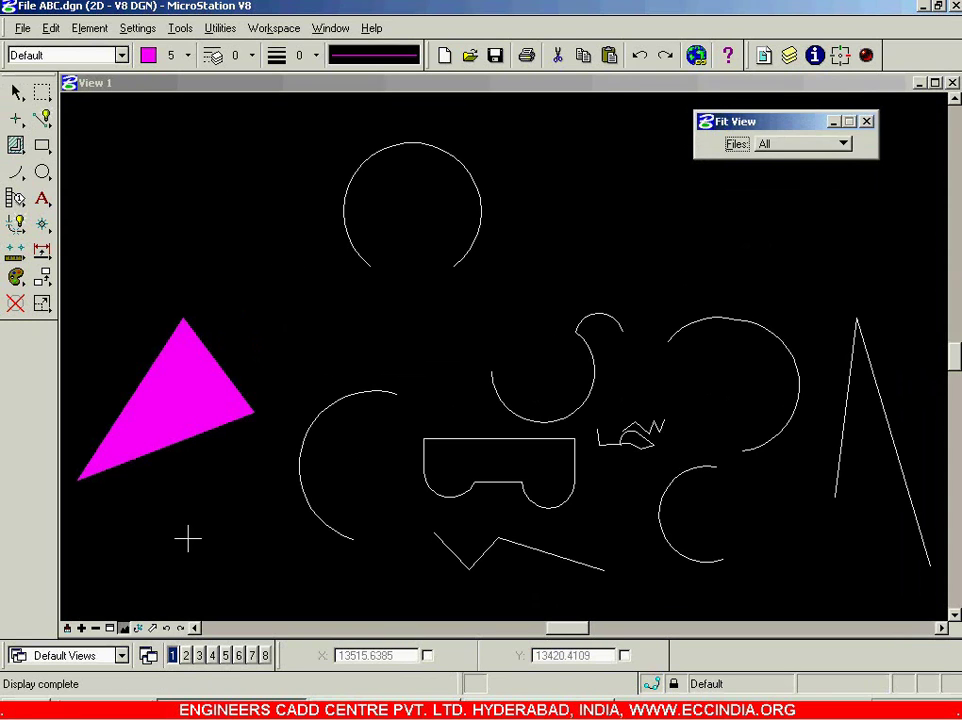
{"action": "right_click", "coordinate": [335, 389]}
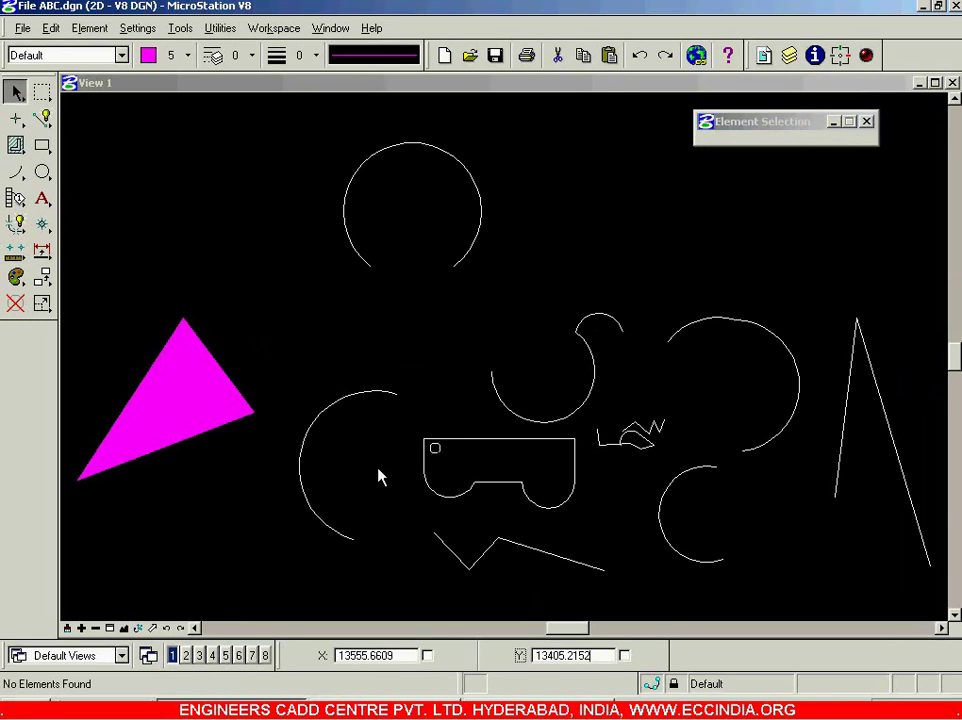
{"action": "scroll", "coordinate": [350, 348], "scroll_direction": "down", "scroll_amount": 3}
{"action": "left_click_drag", "start_coordinate": [431, 328], "coordinate": [590, 243]}
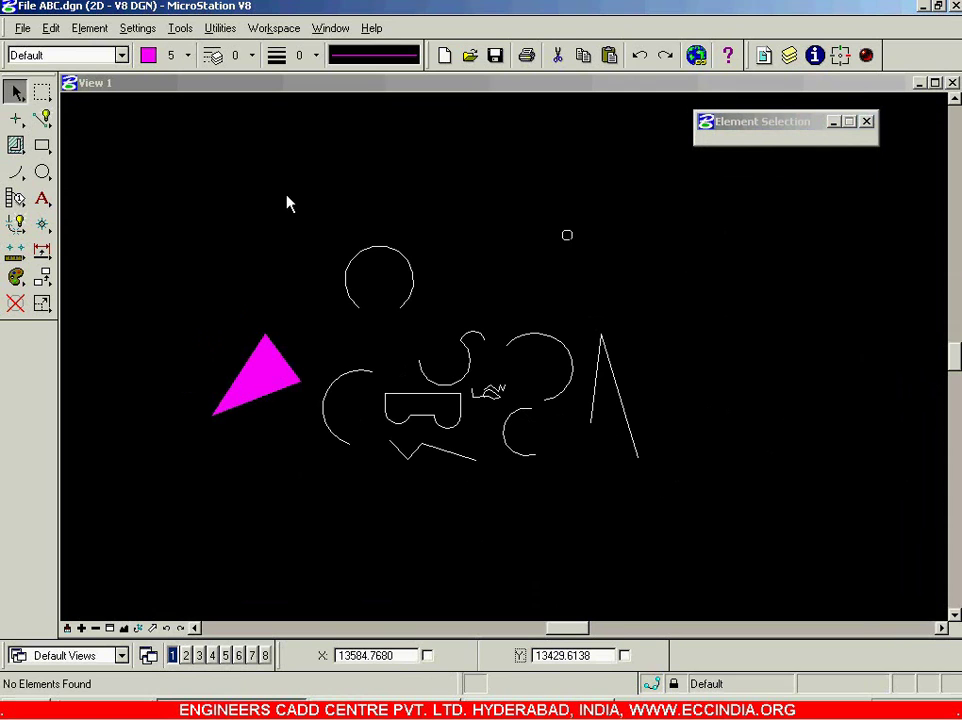
{"action": "left_click", "coordinate": [42, 118]}
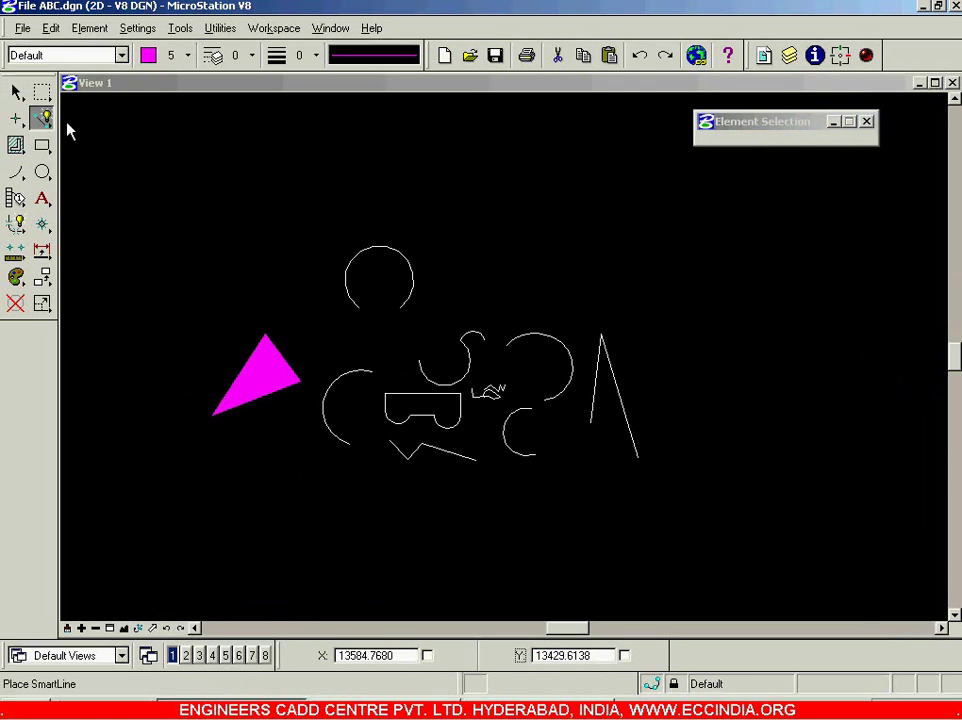
{"action": "left_click", "coordinate": [569, 168]}
{"action": "left_click", "coordinate": [480, 245]}
{"action": "scroll", "coordinate": [435, 164], "scroll_direction": "up", "scroll_amount": 3}
{"action": "left_click", "coordinate": [435, 162]}
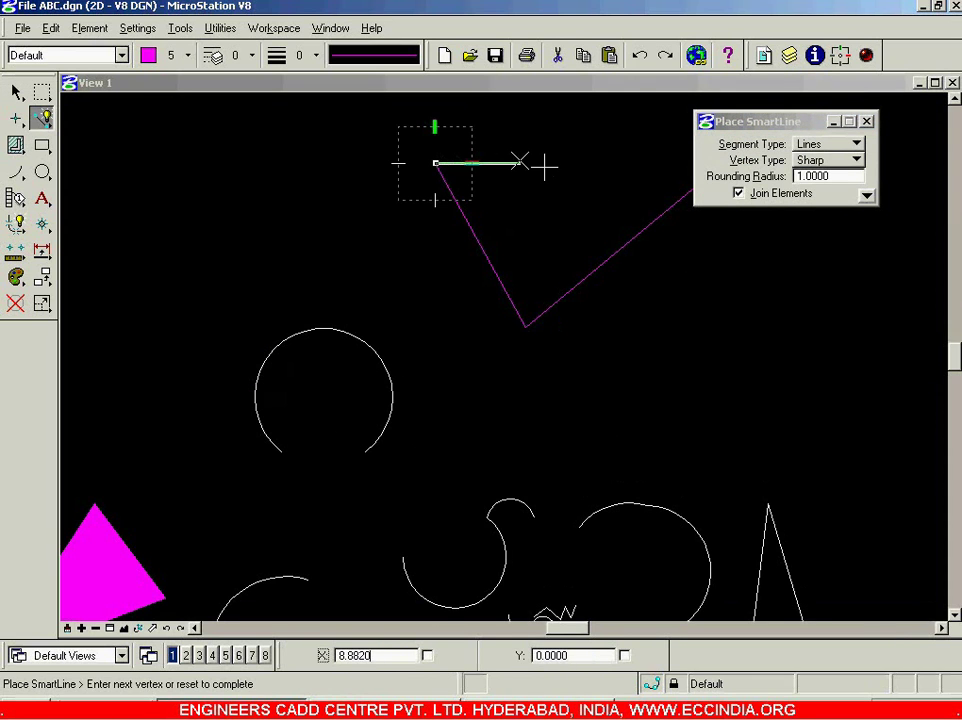
{"action": "left_click", "coordinate": [514, 143]}
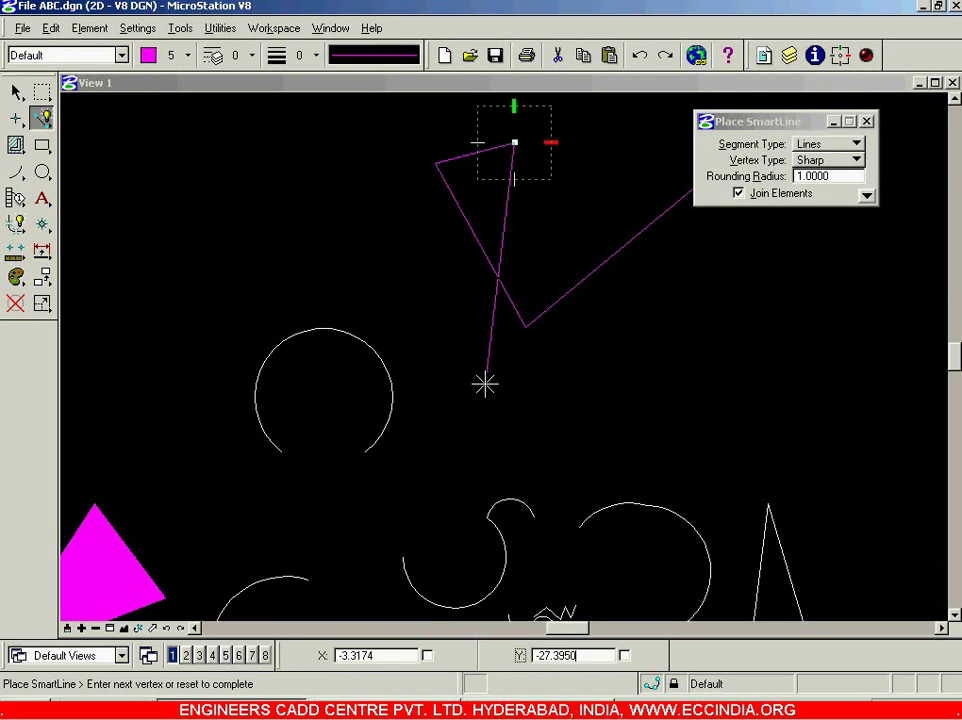
{"action": "right_click", "coordinate": [467, 352]}
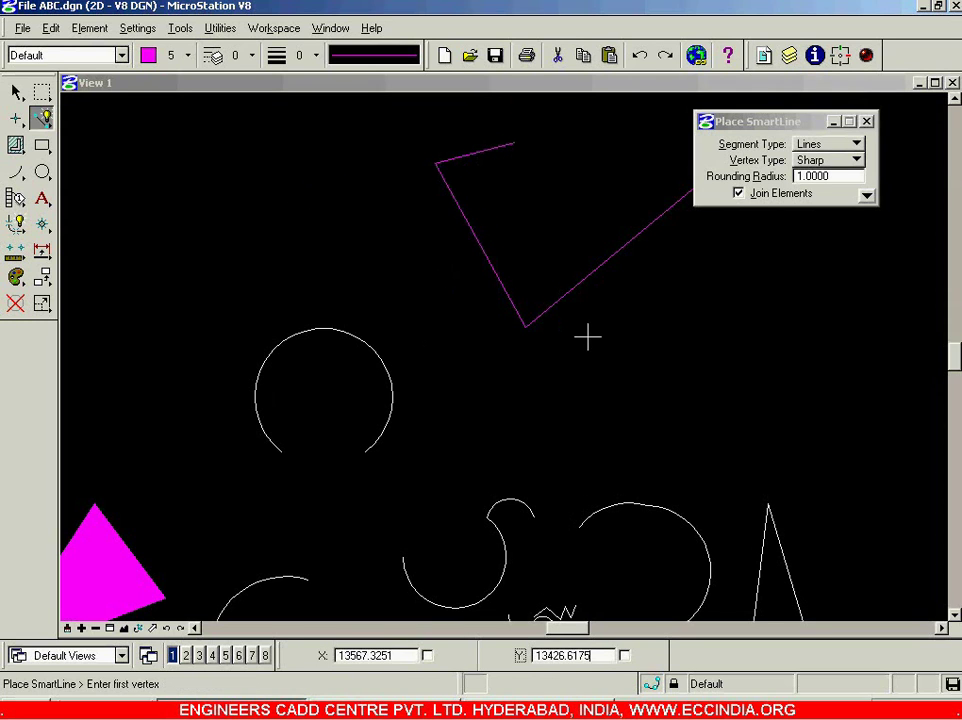
- Switch to Element Selection and redock the Attributes toolbox at the far end of the toolbar row
{"action": "left_click", "coordinate": [158, 628]}
{"action": "left_click_drag", "start_coordinate": [442, 400], "coordinate": [380, 370]}
{"action": "right_click", "coordinate": [281, 289]}
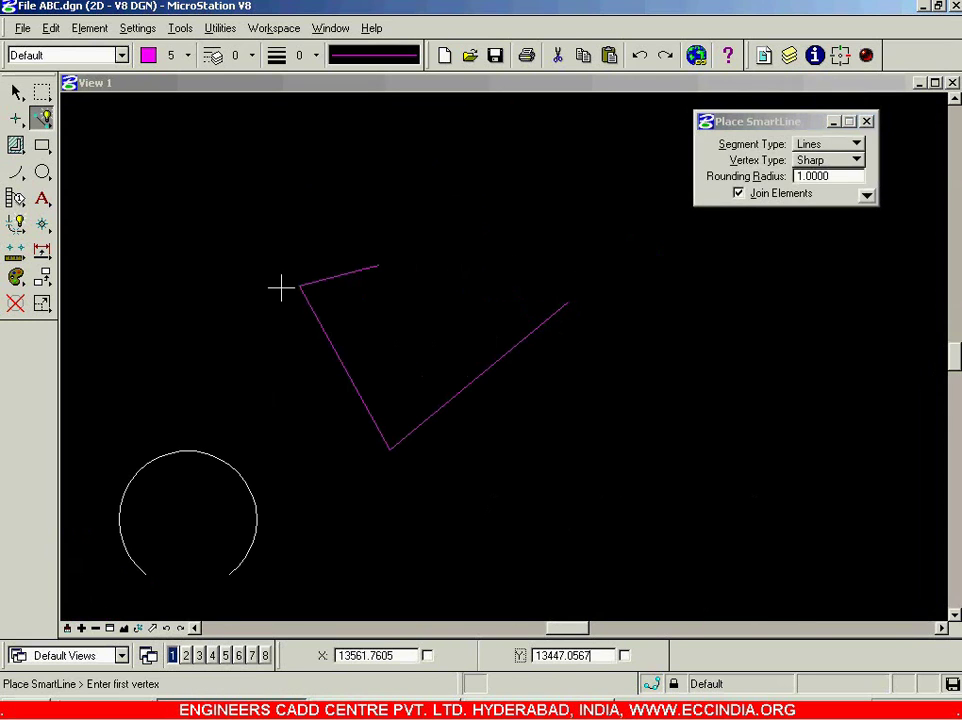
{"action": "left_click", "coordinate": [15, 91]}
{"action": "left_click", "coordinate": [276, 248]}
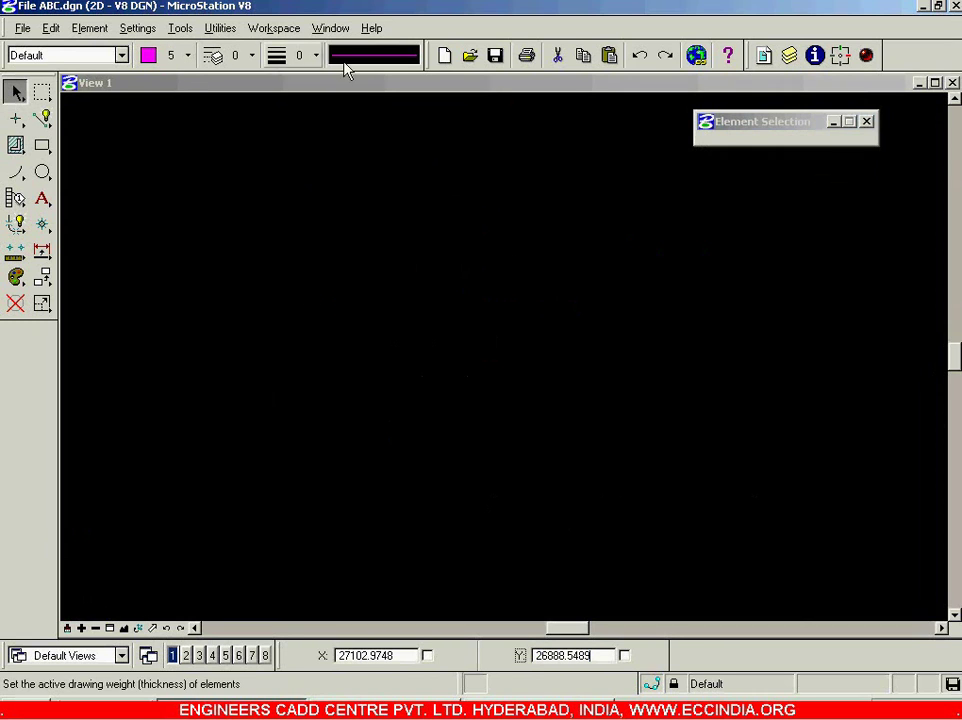
{"action": "left_click_drag", "start_coordinate": [6, 55], "coordinate": [273, 160]}
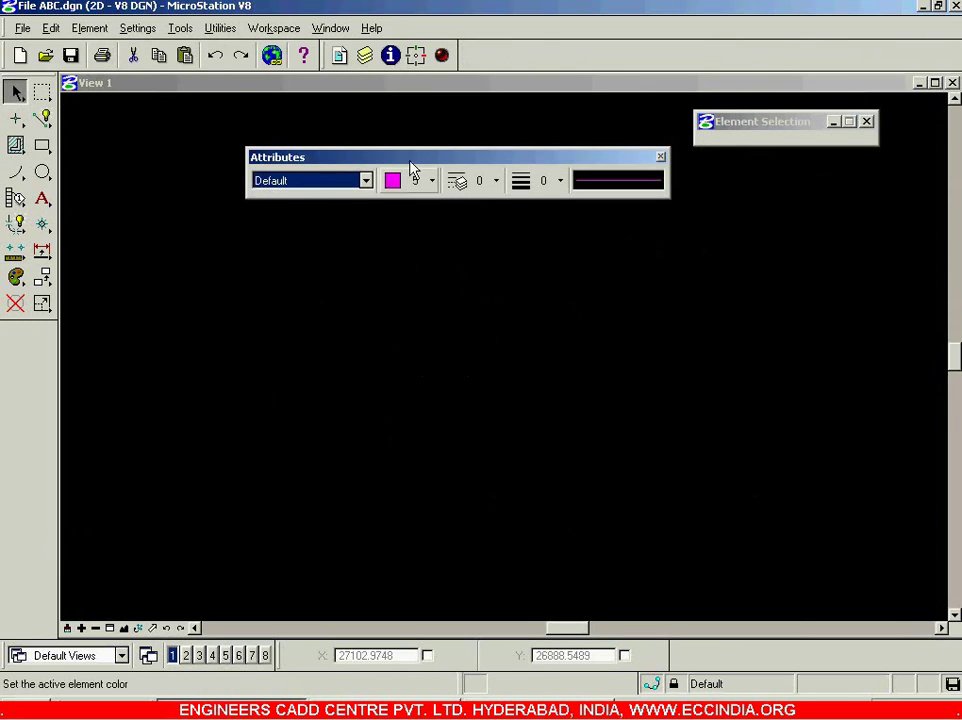
{"action": "left_click_drag", "start_coordinate": [412, 160], "coordinate": [646, 44]}
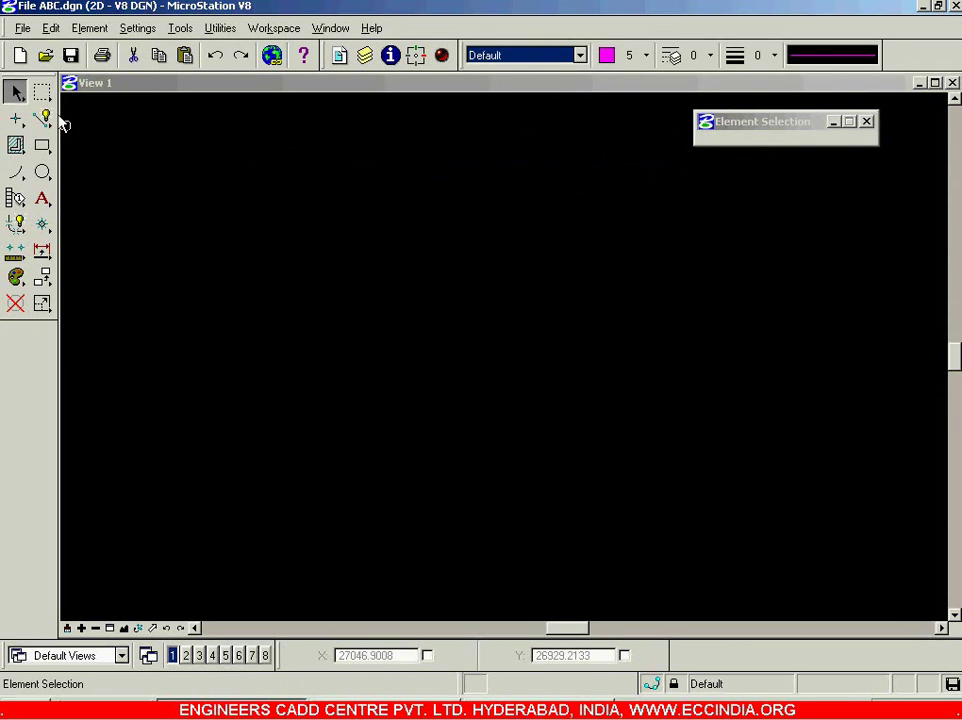
- Place an orthogonal block about 82.4 by 42.8 in an empty area, with opaque fill in color 5
{"action": "left_click", "coordinate": [42, 145]}
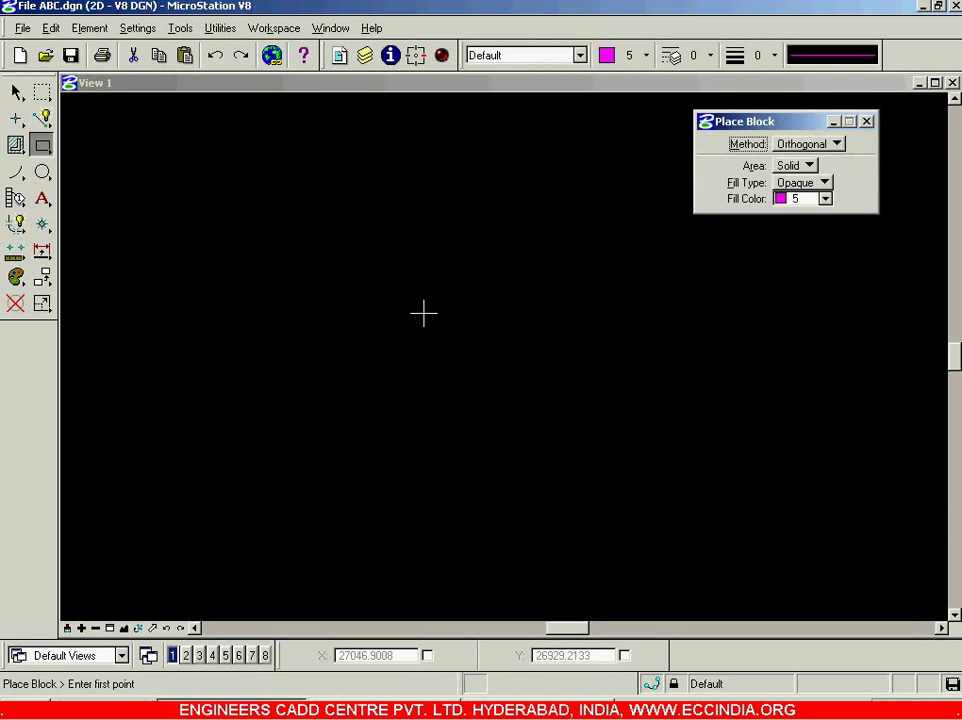
{"action": "left_click", "coordinate": [292, 279]}
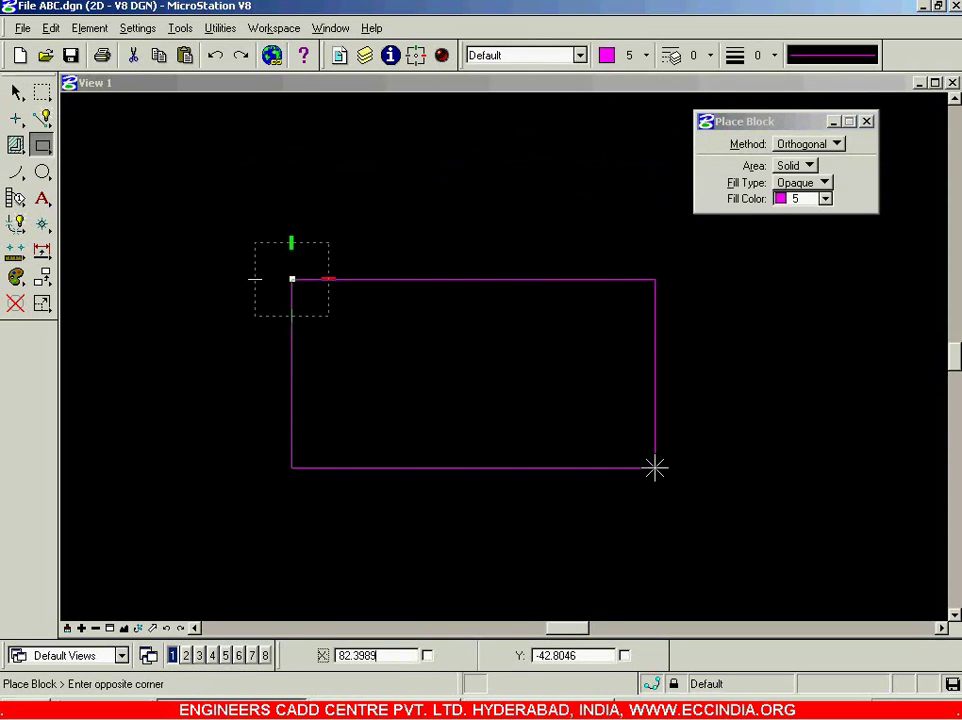
{"action": "left_click", "coordinate": [655, 467]}
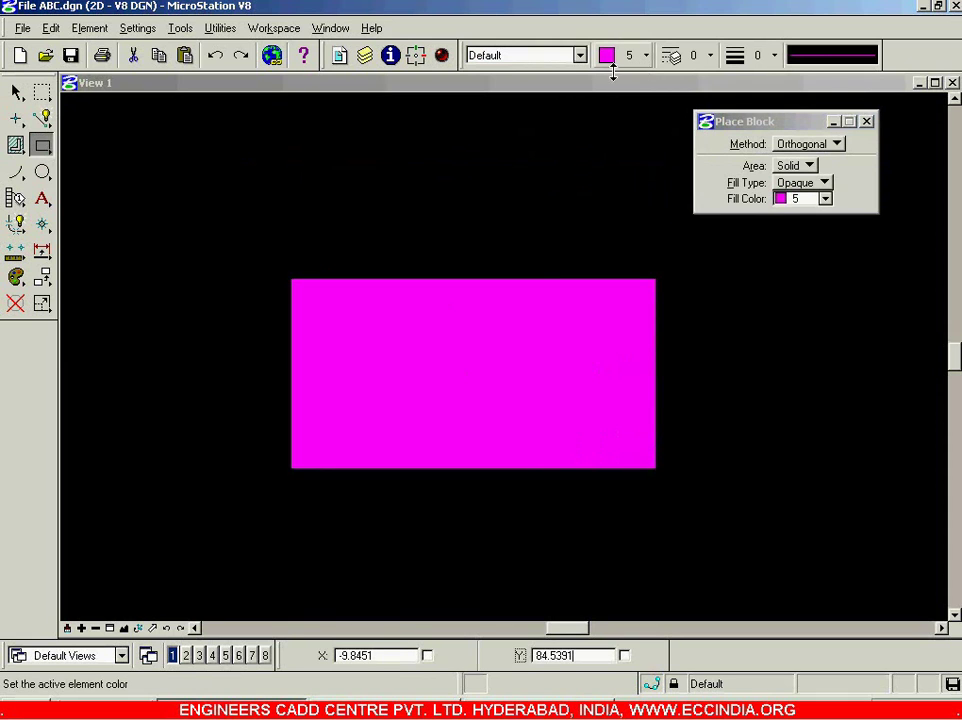
- Draw a closed SmartLine triangle above the block's upper-left corner, setting the active color to 0 while drawing
{"action": "left_click", "coordinate": [42, 118]}
{"action": "left_click", "coordinate": [425, 194]}
{"action": "left_click", "coordinate": [193, 251]}
{"action": "right_click", "coordinate": [466, 118]}
{"action": "left_click", "coordinate": [193, 251]}
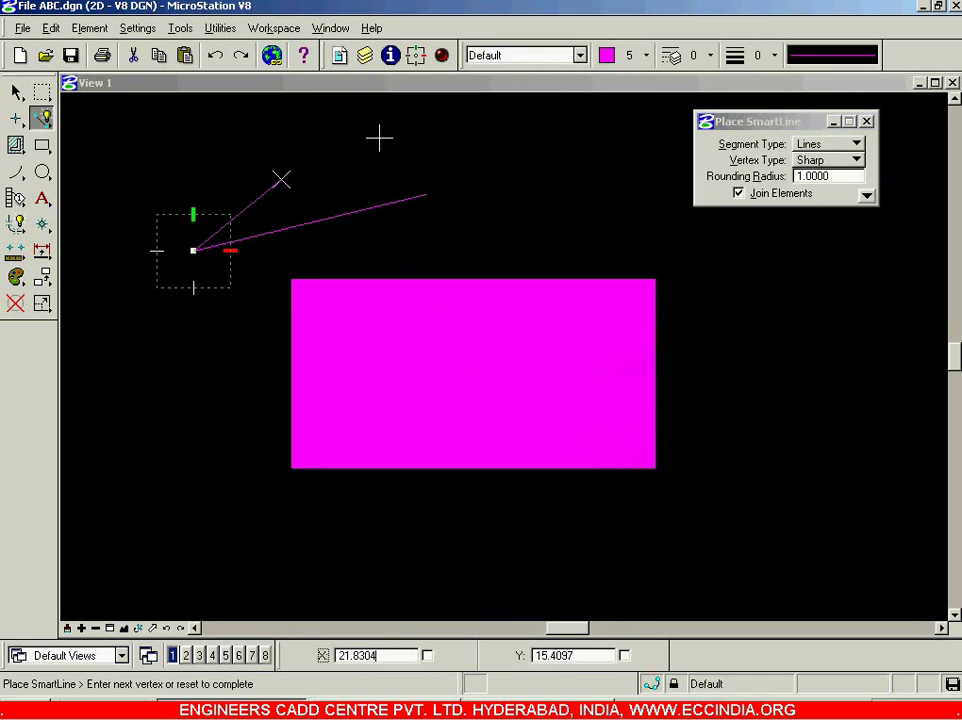
{"action": "left_click", "coordinate": [629, 57]}
{"action": "left_click", "coordinate": [604, 81]}
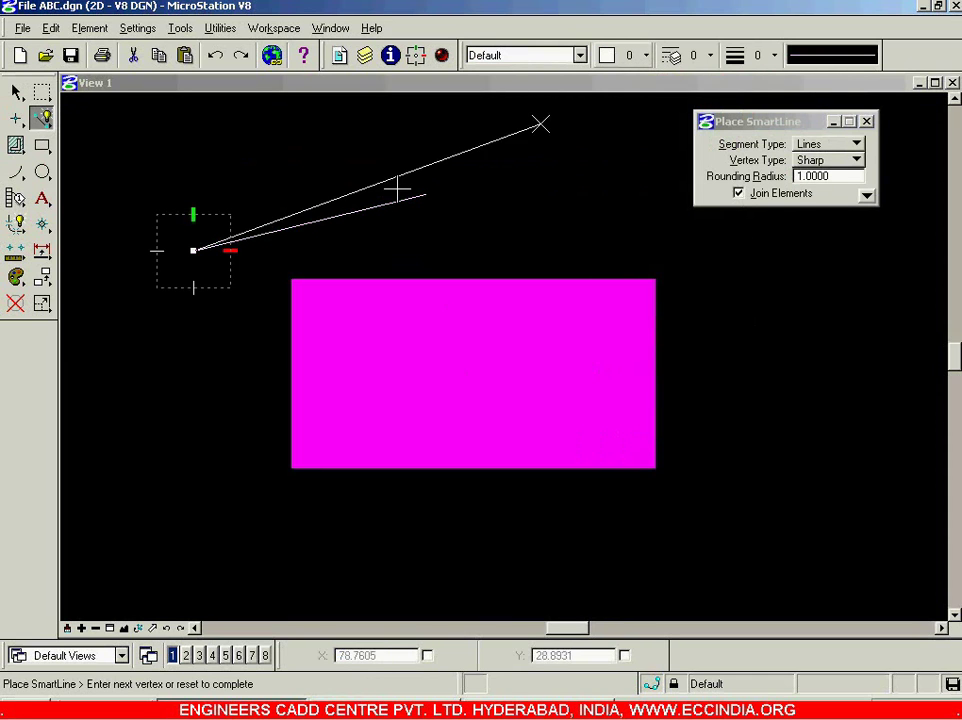
{"action": "left_click", "coordinate": [243, 148]}
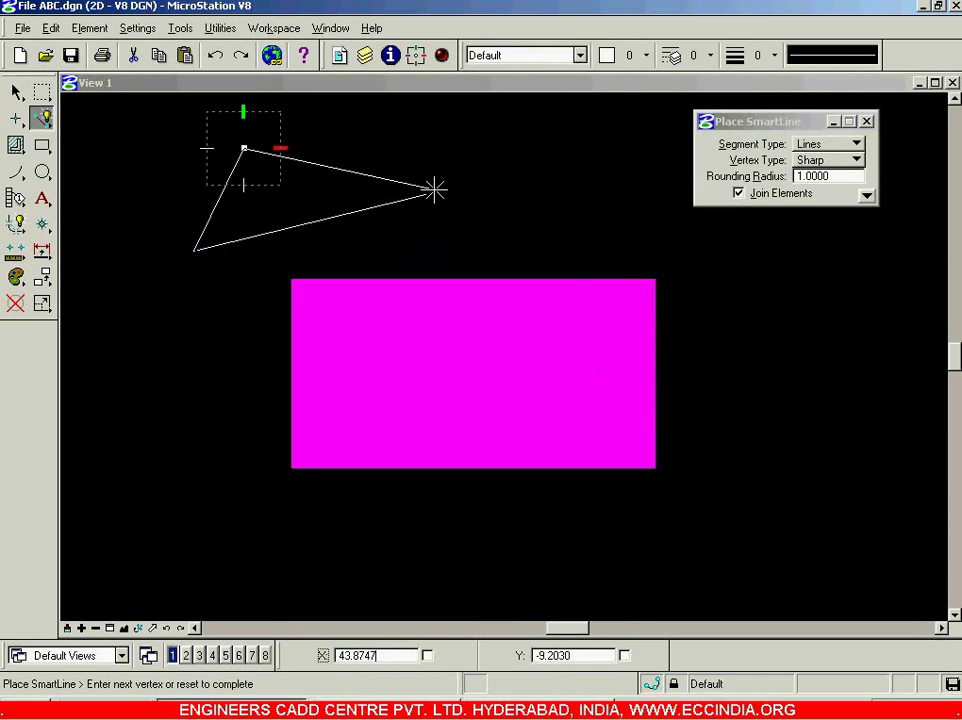
{"action": "left_click", "coordinate": [425, 194]}
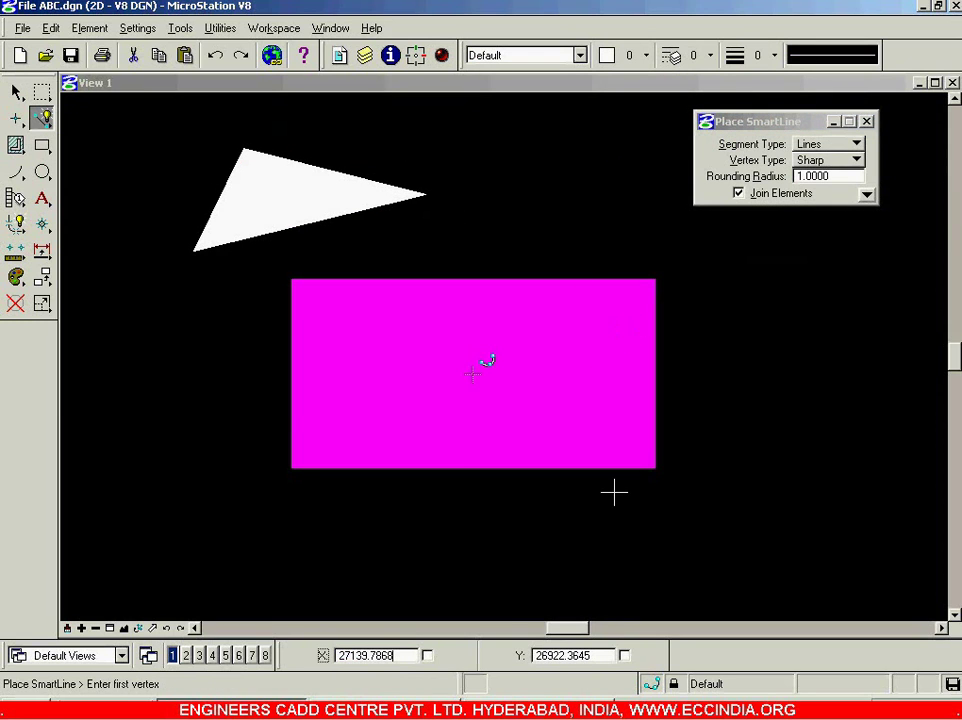
- Draw an open two-segment SmartLine beside the magenta block's lower-right corner, ending it without closing the shape
{"action": "left_click", "coordinate": [849, 333]}
{"action": "left_click", "coordinate": [735, 508]}
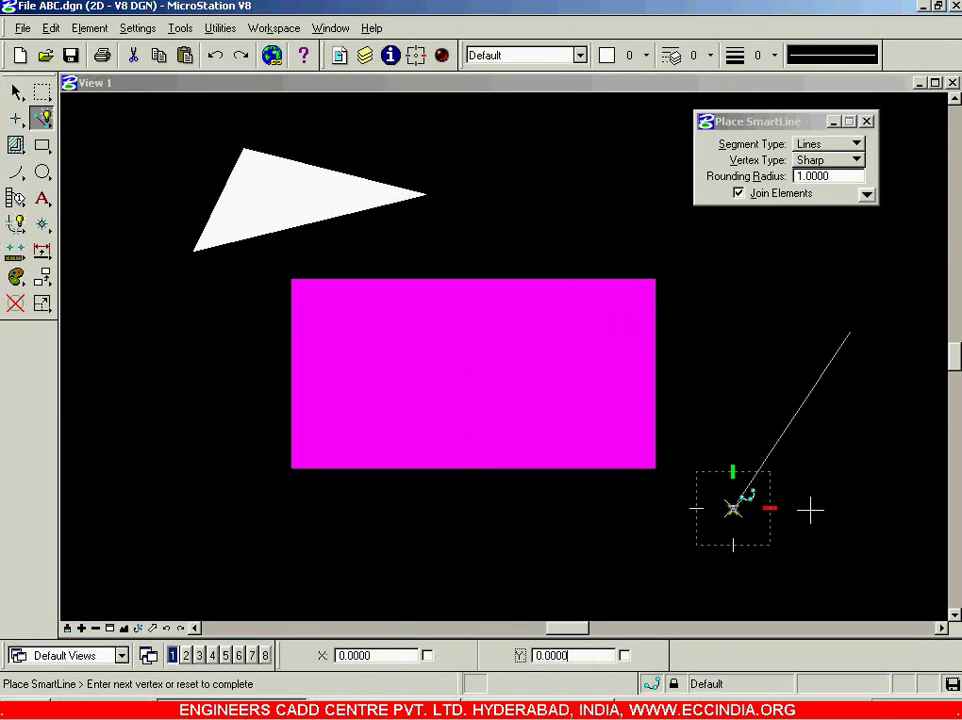
{"action": "left_click", "coordinate": [884, 528]}
{"action": "mouse_move", "coordinate": [852, 330]}
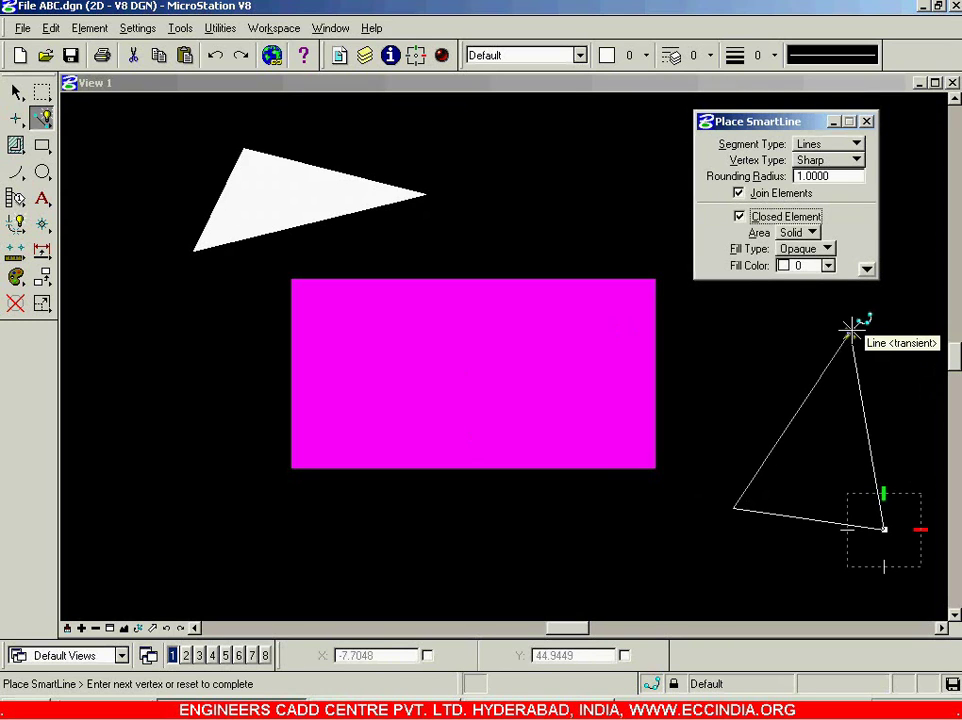
{"action": "right_click", "coordinate": [852, 330]}
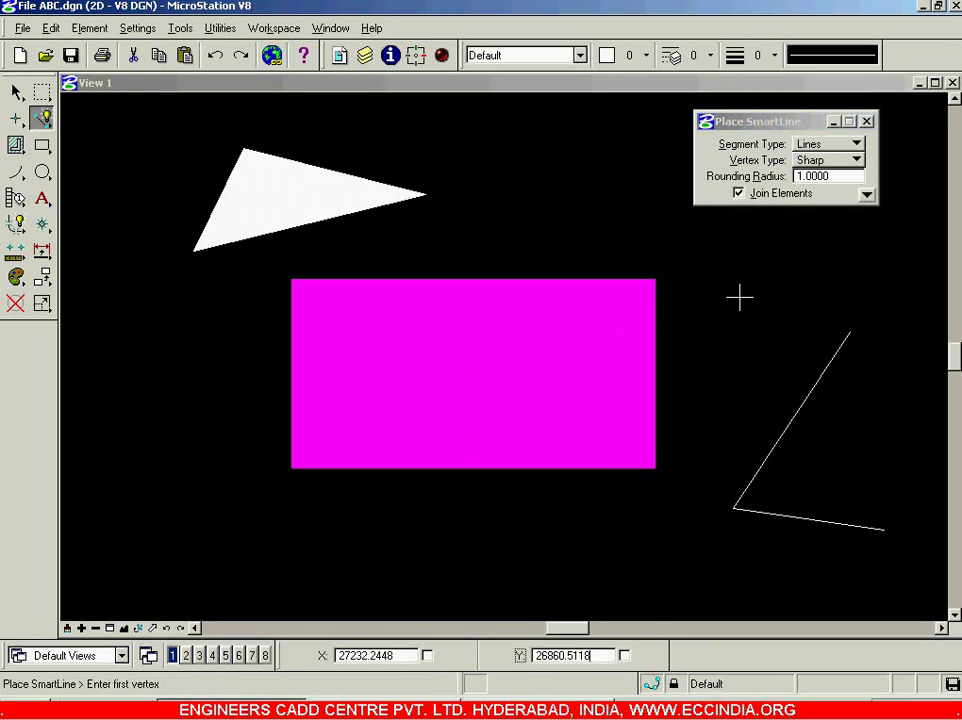
- Draw an open three-segment SmartLine above the two-segment one, moving the tool settings window clear of the drawing area
{"action": "left_click", "coordinate": [741, 253]}
{"action": "left_click", "coordinate": [699, 385]}
{"action": "left_click", "coordinate": [828, 305]}
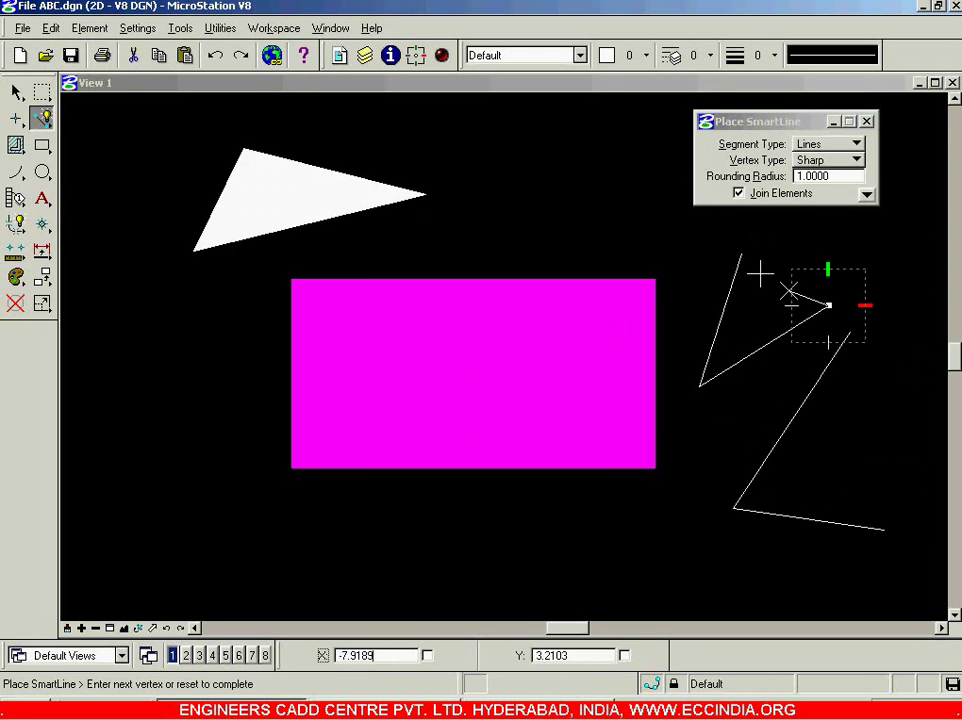
{"action": "mouse_move", "coordinate": [750, 267]}
{"action": "left_click_drag", "start_coordinate": [790, 130], "coordinate": [441, 130]}
{"action": "left_click", "coordinate": [829, 224]}
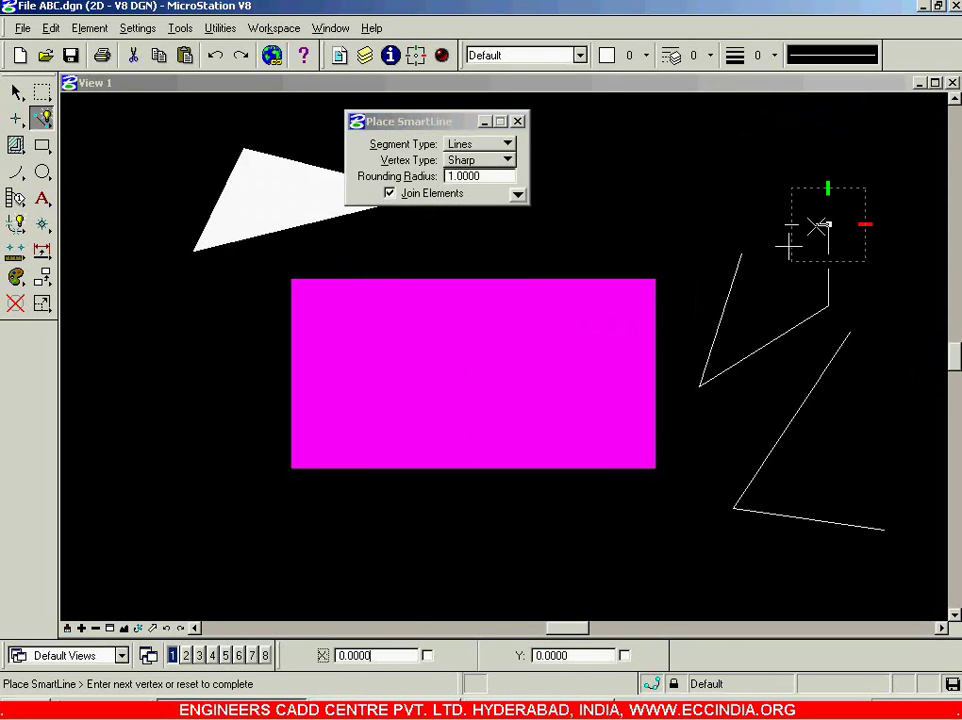
{"action": "mouse_move", "coordinate": [741, 248]}
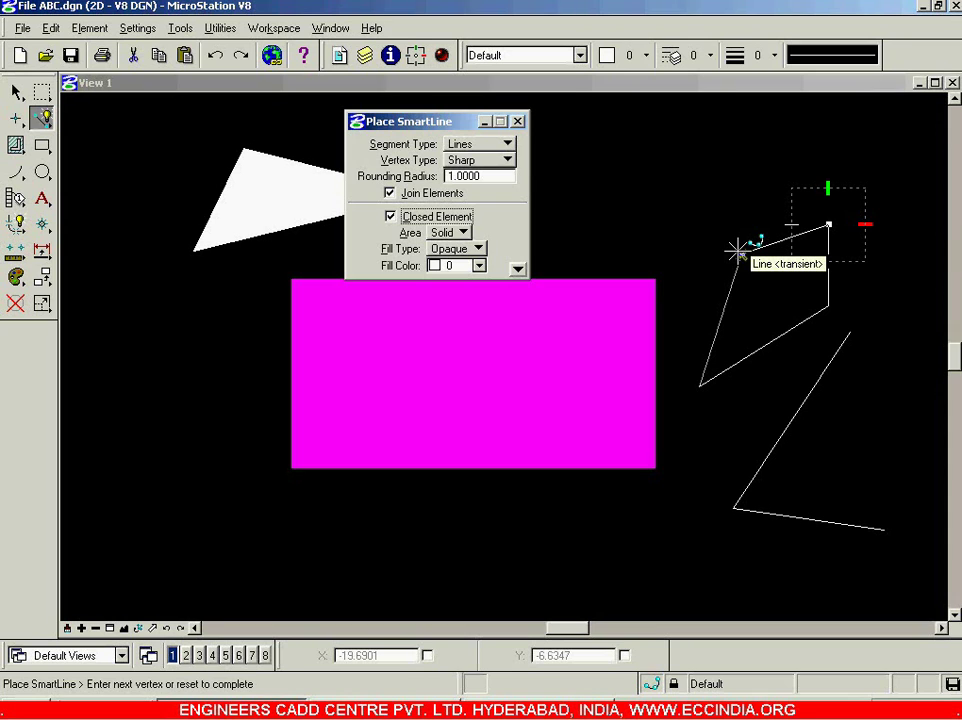
{"action": "right_click", "coordinate": [737, 250]}
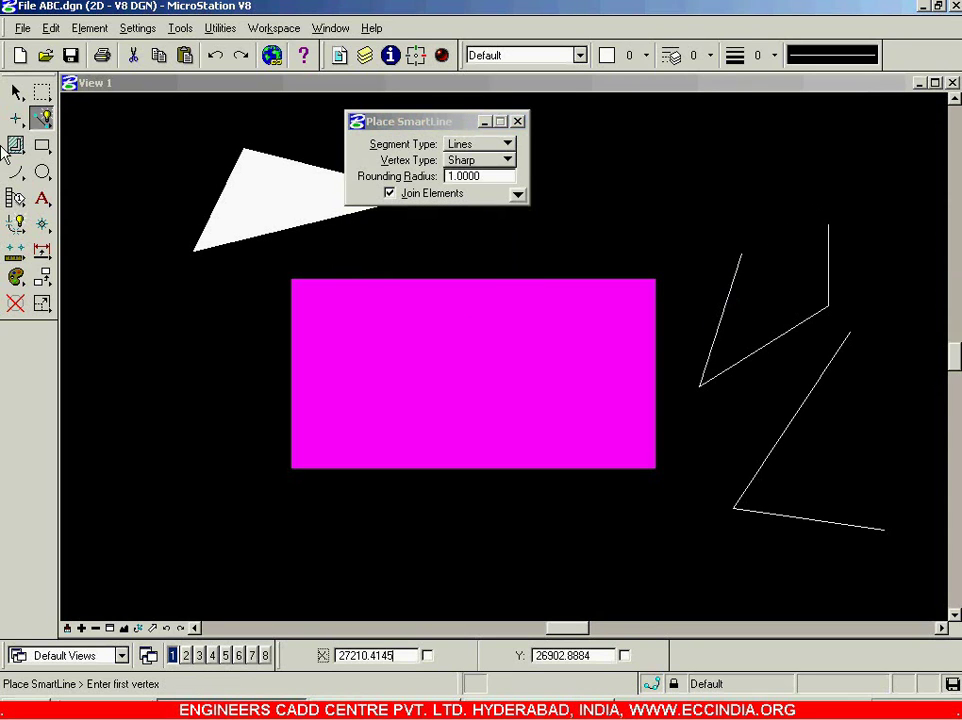
- Delete both open SmartLines, the magenta block and the white triangle
{"action": "left_click", "coordinate": [17, 92]}
{"action": "left_click", "coordinate": [15, 303]}
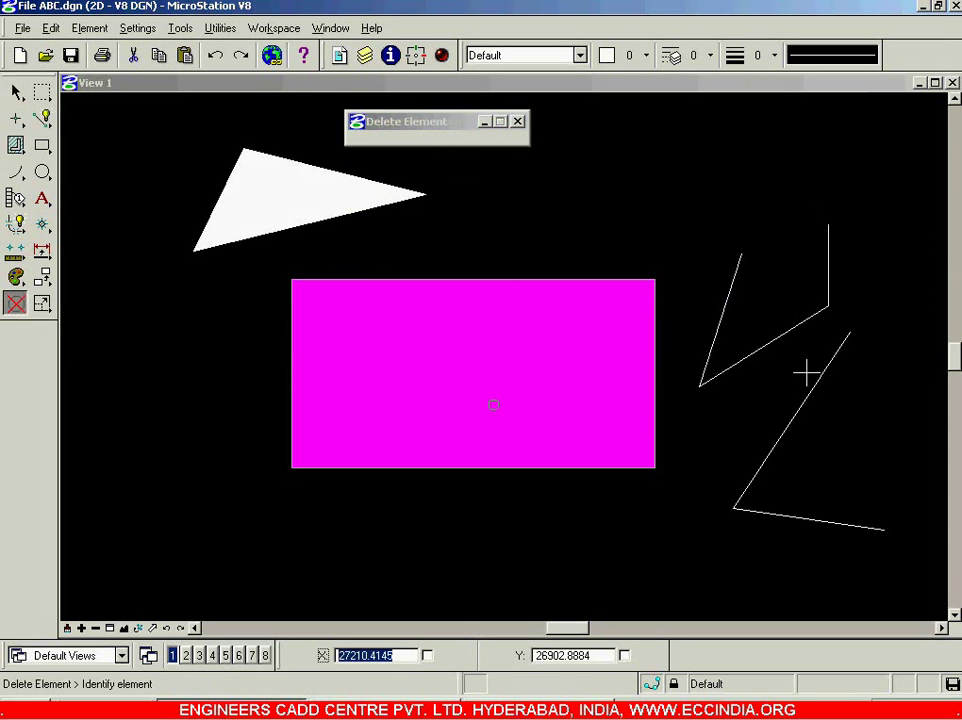
{"action": "left_click", "coordinate": [752, 352]}
{"action": "left_click", "coordinate": [809, 390]}
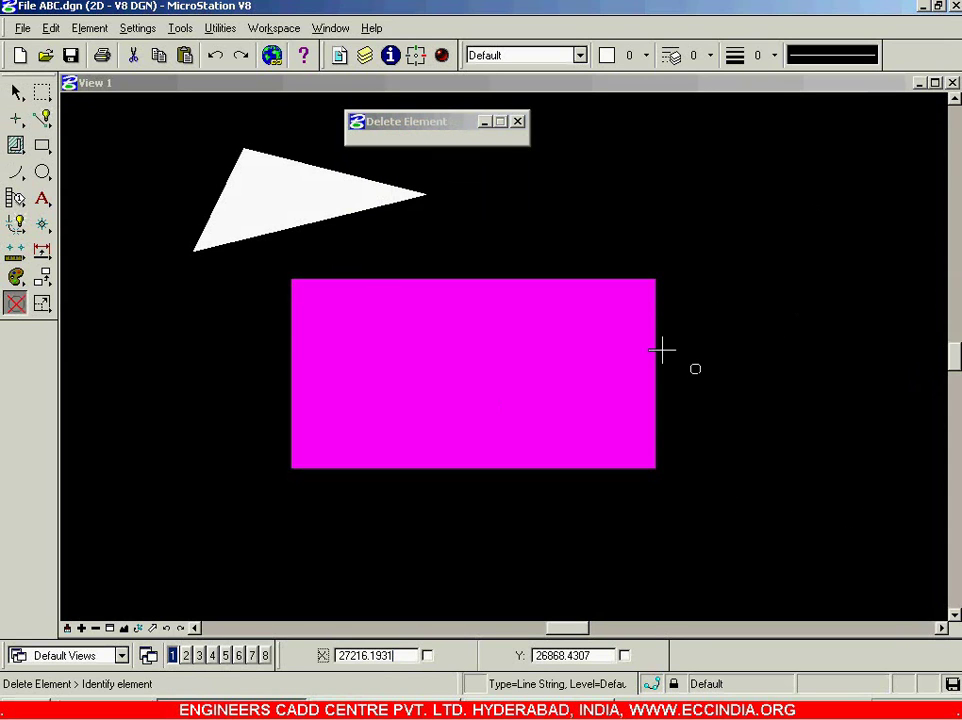
{"action": "left_click", "coordinate": [660, 350]}
{"action": "left_click", "coordinate": [335, 215]}
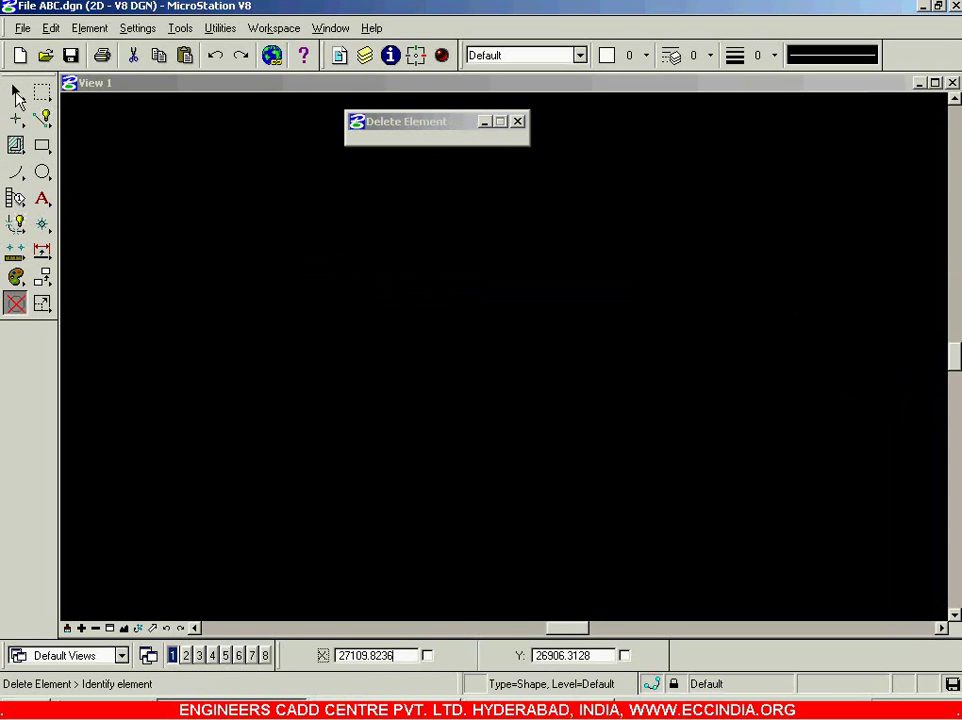
- Restart Place SmartLine and draw the first two sides of a large triangle in the middle of the empty view
{"action": "left_click", "coordinate": [42, 118]}
{"action": "left_click", "coordinate": [488, 292]}
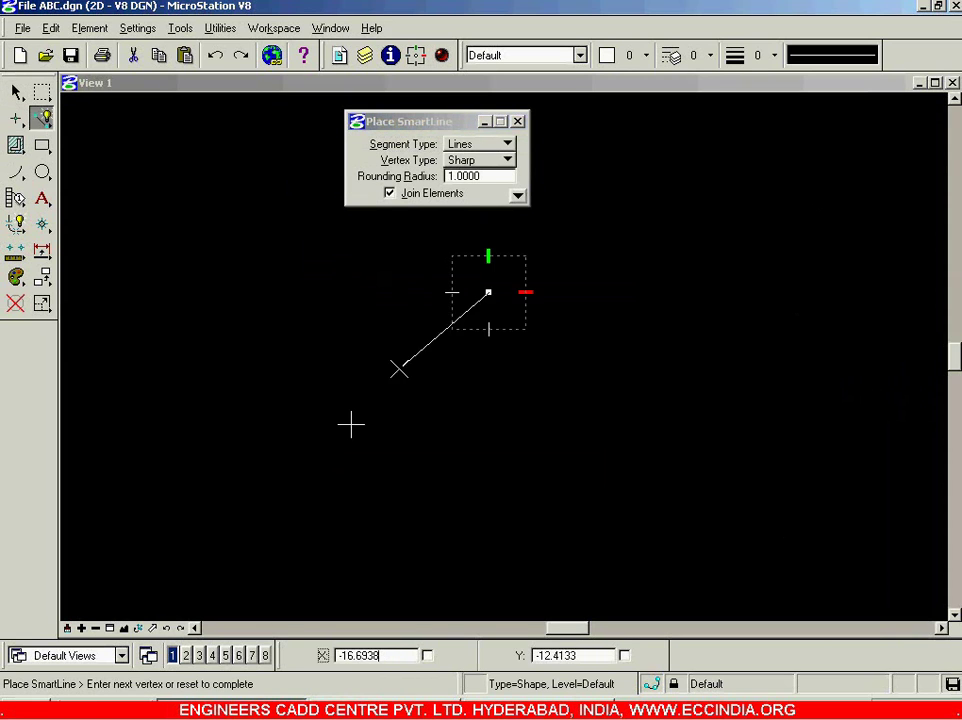
{"action": "left_click", "coordinate": [310, 476]}
{"action": "left_click", "coordinate": [690, 500]}
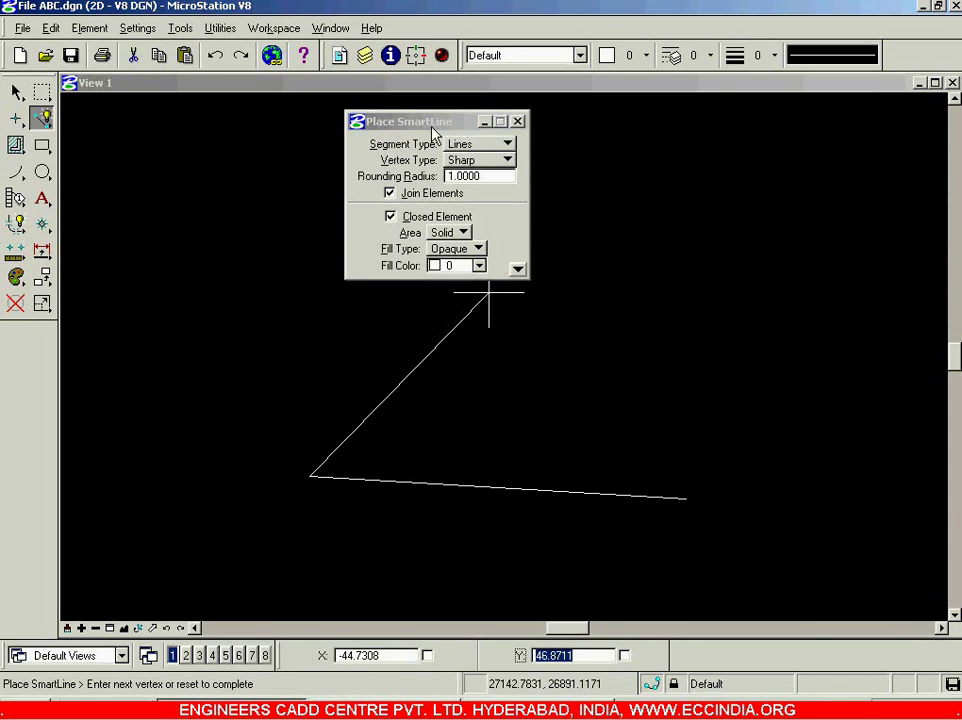
- Set the closed element's fill type to Outlined and fill color to 3, and close the triangle at its first vertex
{"action": "left_click_drag", "start_coordinate": [432, 127], "coordinate": [271, 125]}
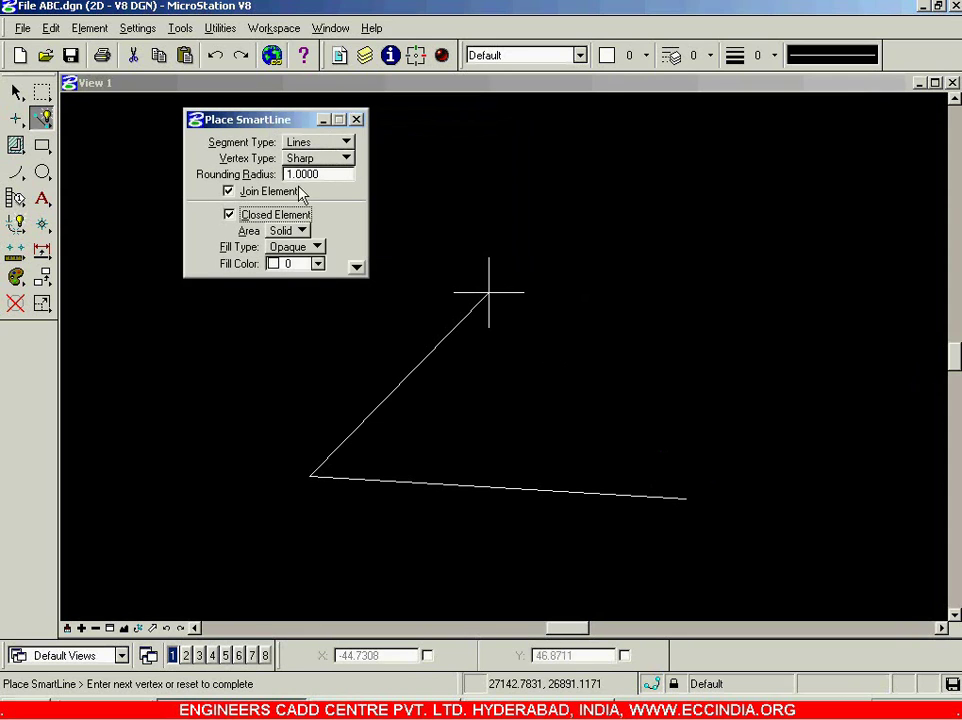
{"action": "left_click", "coordinate": [318, 248]}
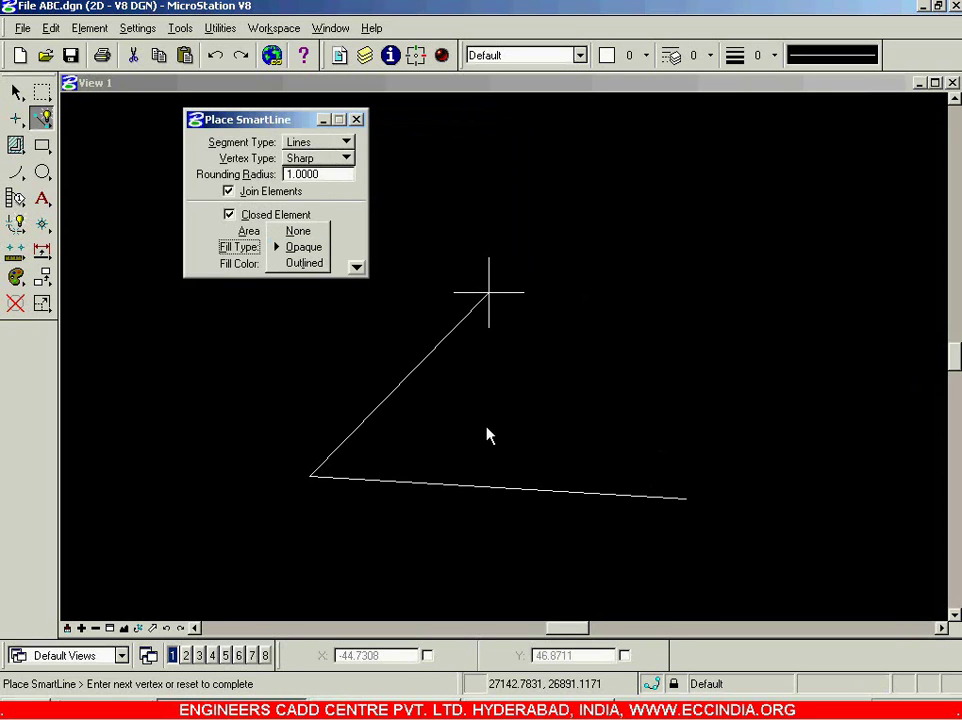
{"action": "left_click", "coordinate": [312, 264]}
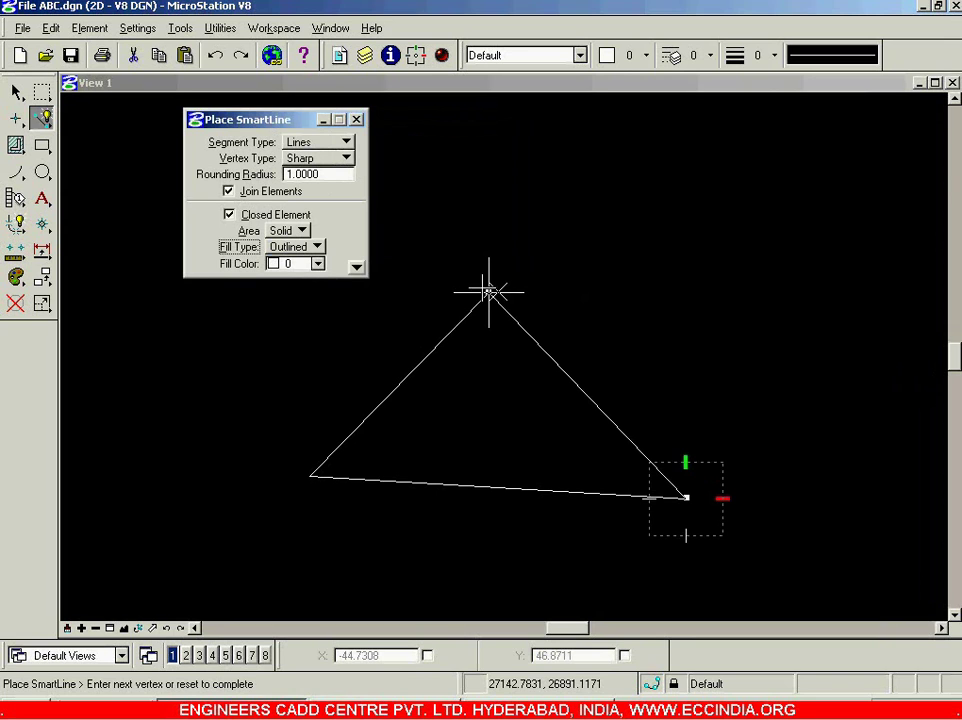
{"action": "left_click", "coordinate": [316, 264]}
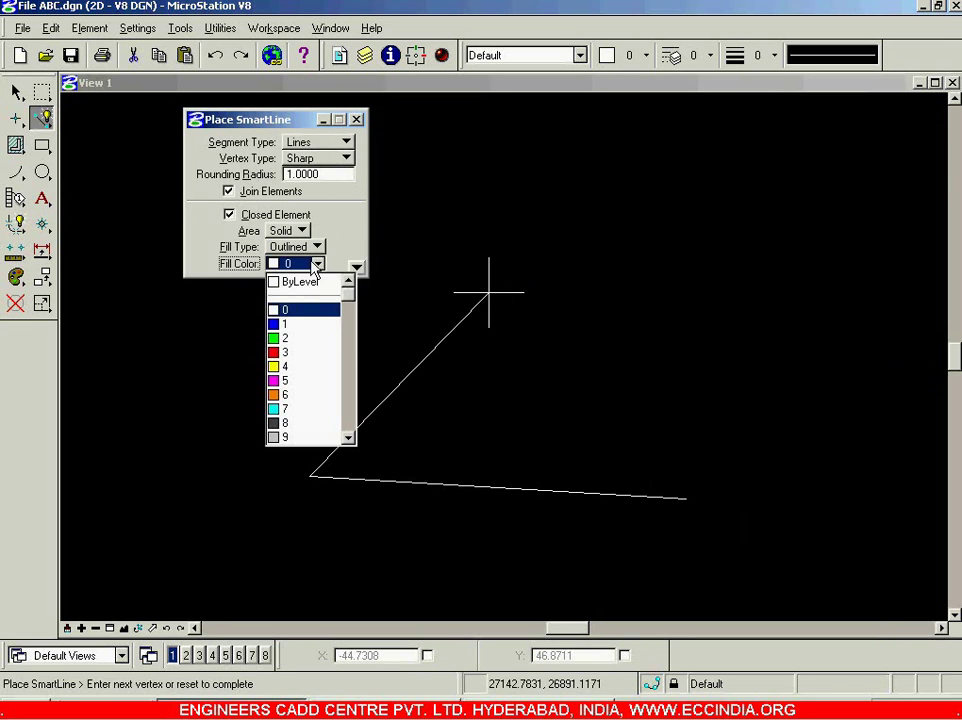
{"action": "left_click", "coordinate": [288, 352]}
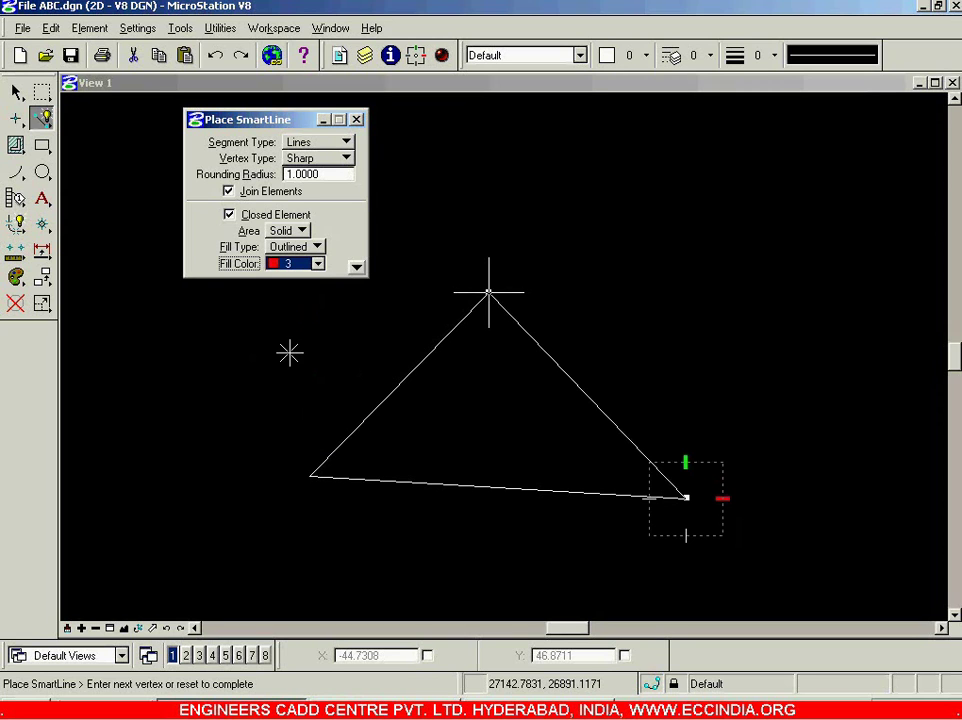
{"action": "left_click", "coordinate": [488, 290]}
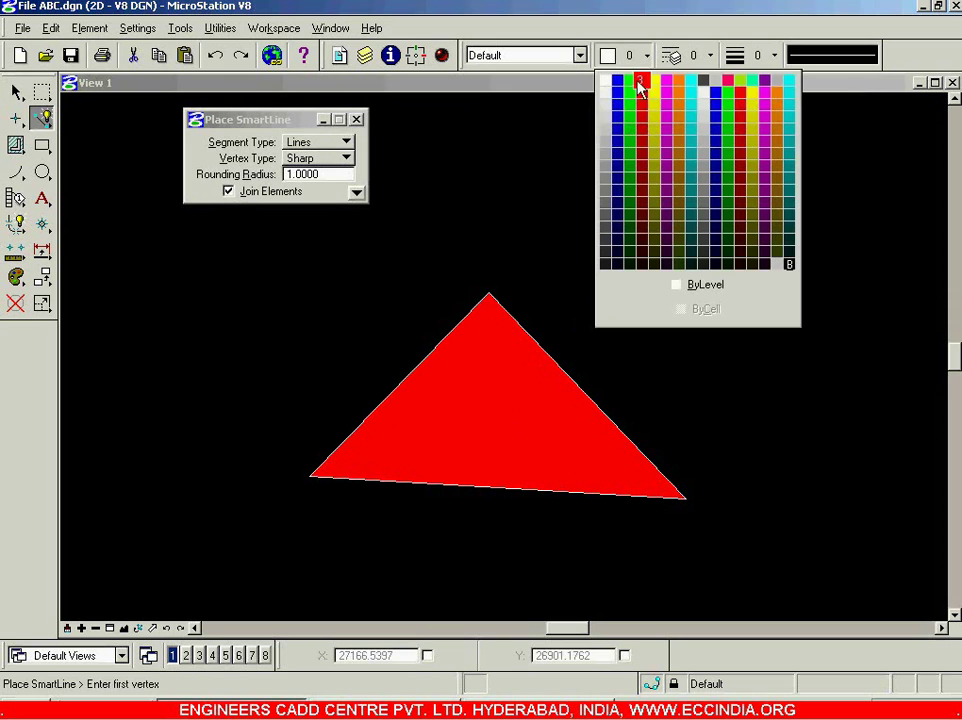
- Set the active color to 4, draw a smaller closed SmartLine triangle above and right of the large one, and return to Element Selection
{"action": "left_click", "coordinate": [655, 81]}
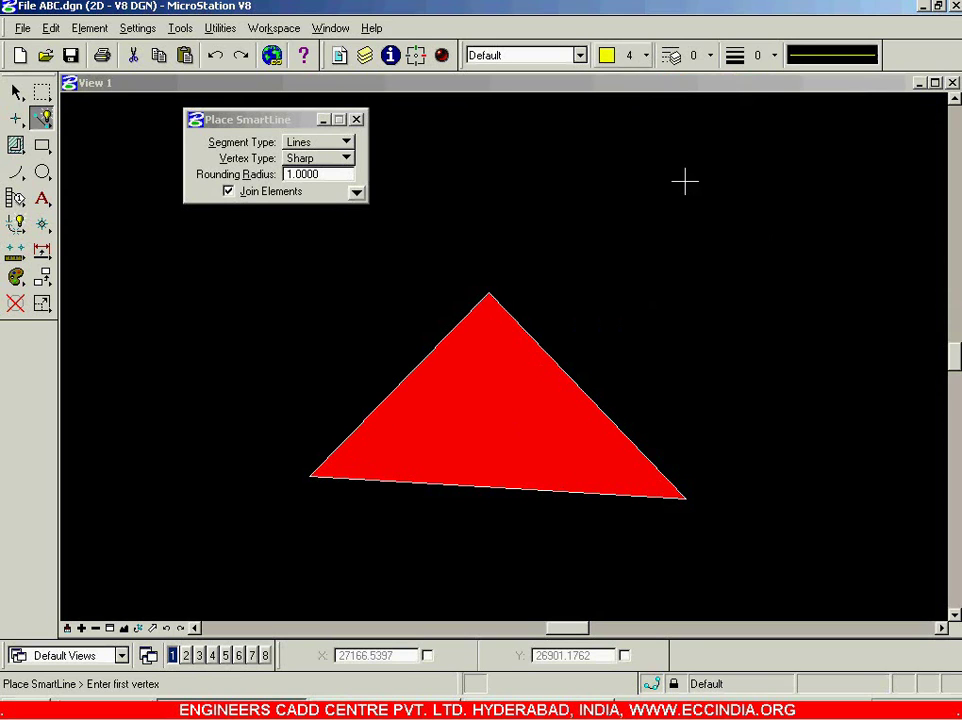
{"action": "left_click", "coordinate": [717, 162]}
{"action": "left_click", "coordinate": [671, 303]}
{"action": "left_click", "coordinate": [849, 318]}
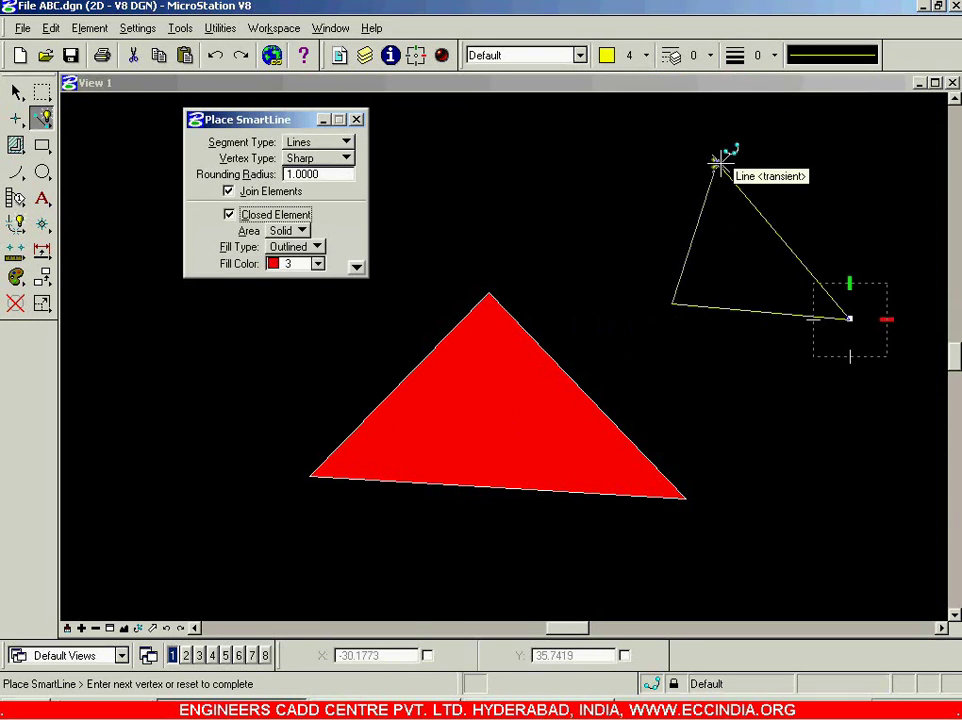
{"action": "left_click", "coordinate": [718, 160]}
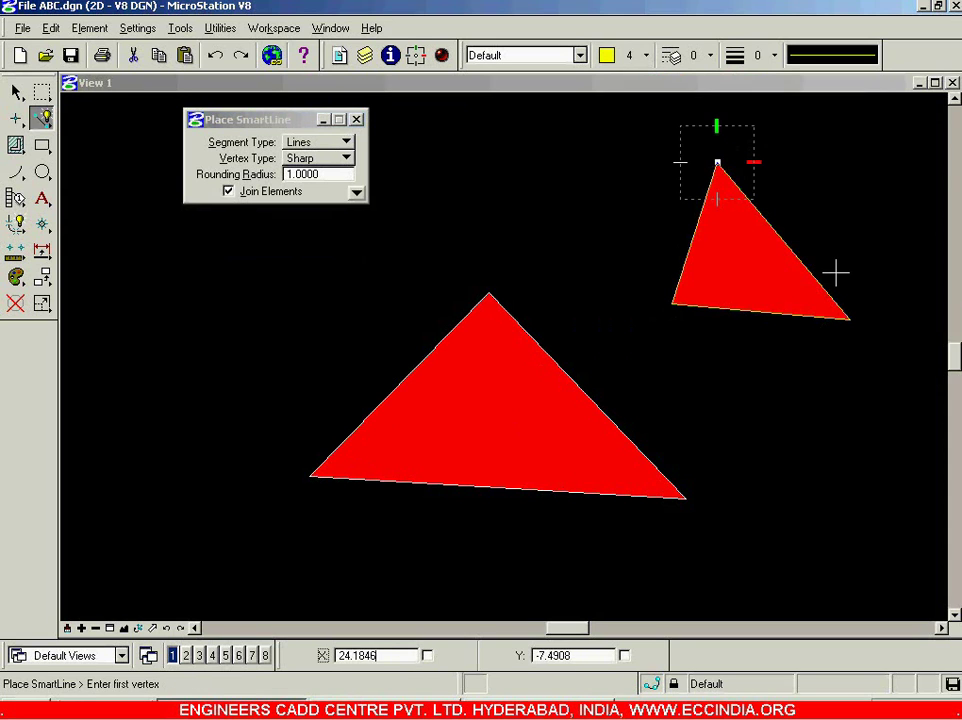
{"action": "left_click", "coordinate": [16, 92]}
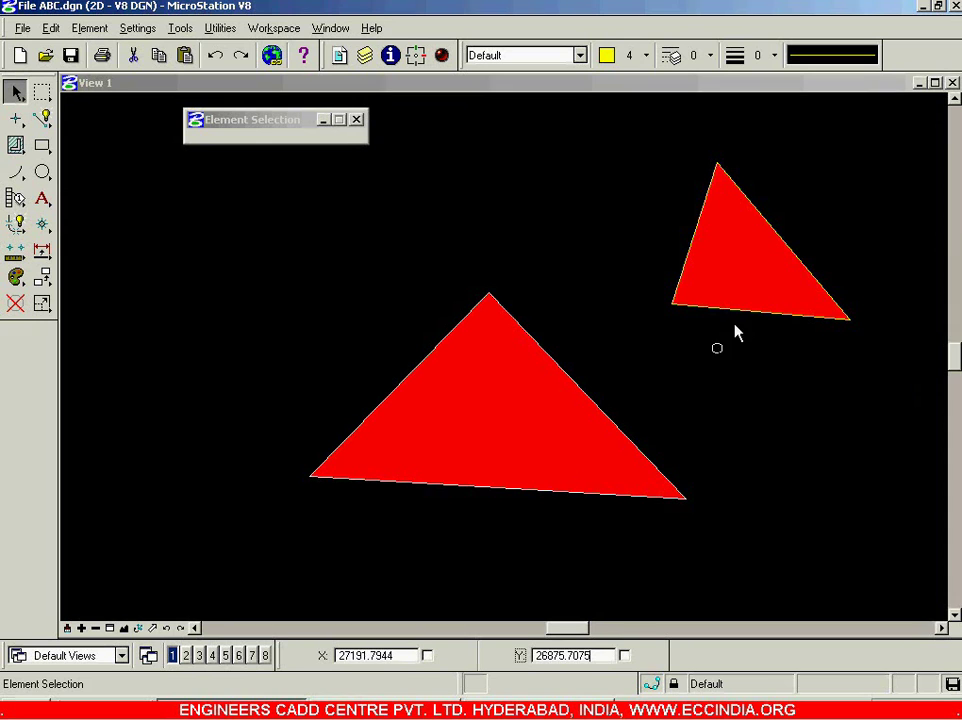
{"action": "left_click", "coordinate": [766, 402]}
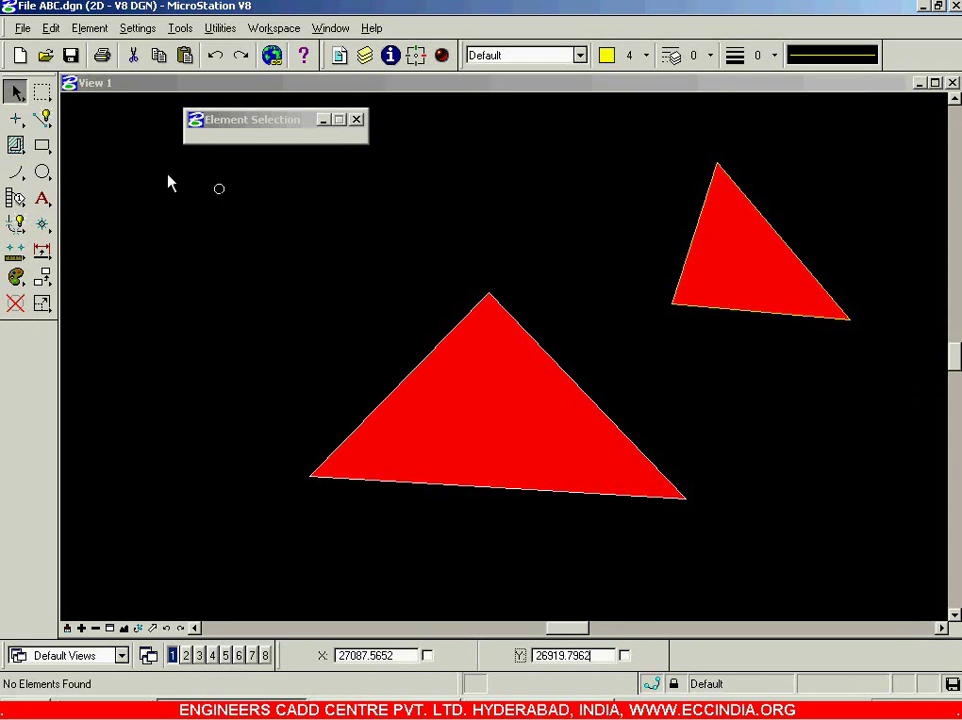
- Draw an open two-segment SmartLine left of the large triangle, moving the settings window clear, and end it without closing the shape
{"action": "left_click", "coordinate": [42, 118]}
{"action": "left_click", "coordinate": [205, 268]}
{"action": "left_click", "coordinate": [115, 416]}
{"action": "left_click", "coordinate": [280, 373]}
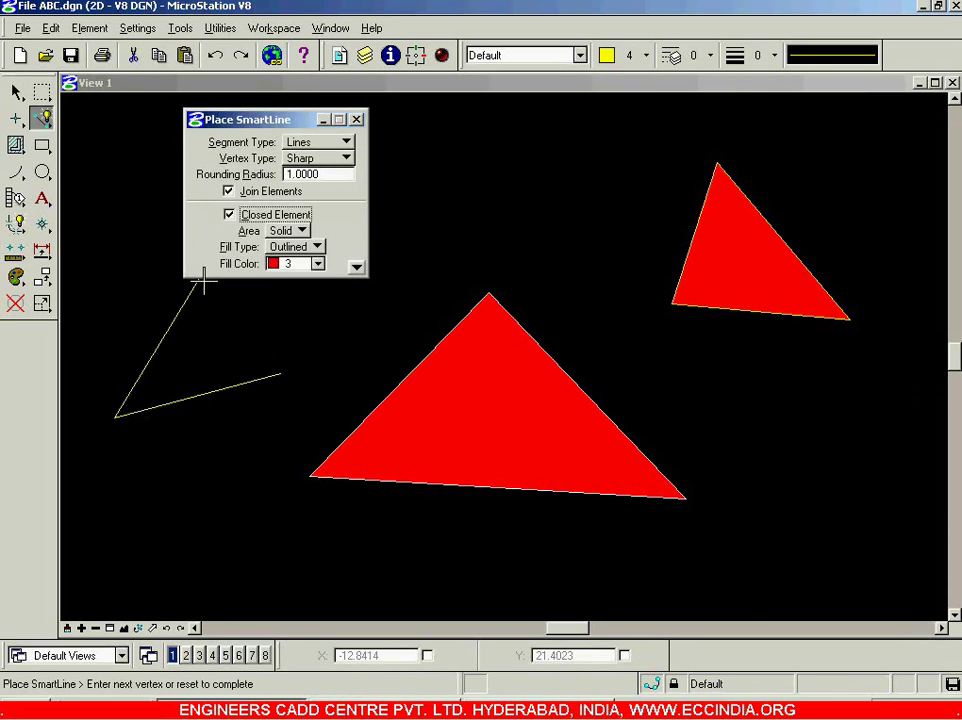
{"action": "left_click_drag", "start_coordinate": [234, 125], "coordinate": [412, 124]}
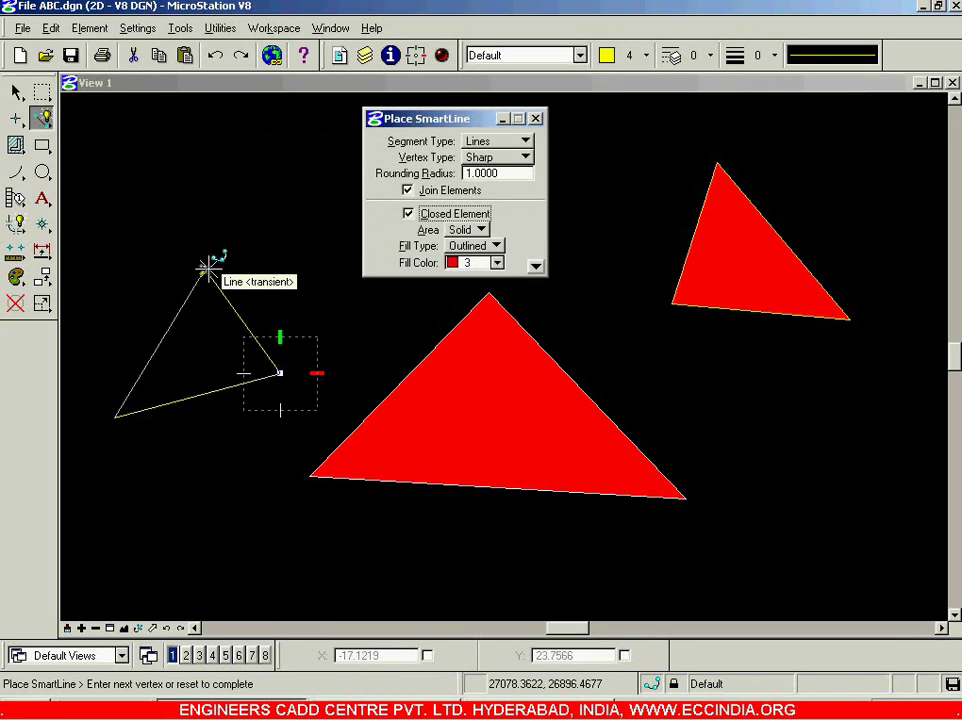
{"action": "right_click", "coordinate": [210, 265]}
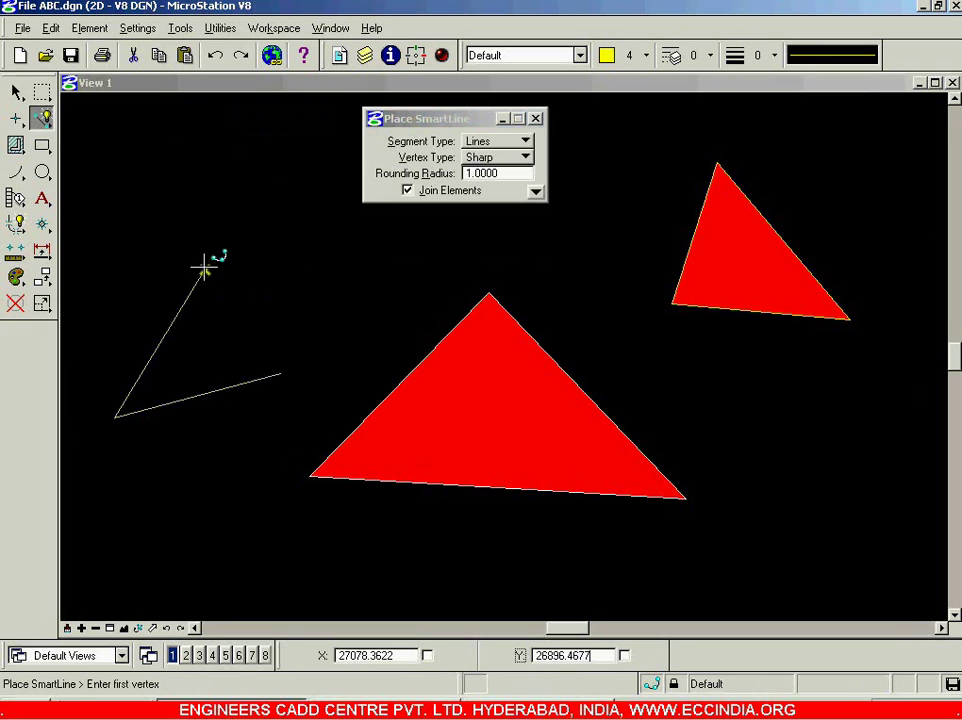
{"action": "left_click", "coordinate": [18, 91]}
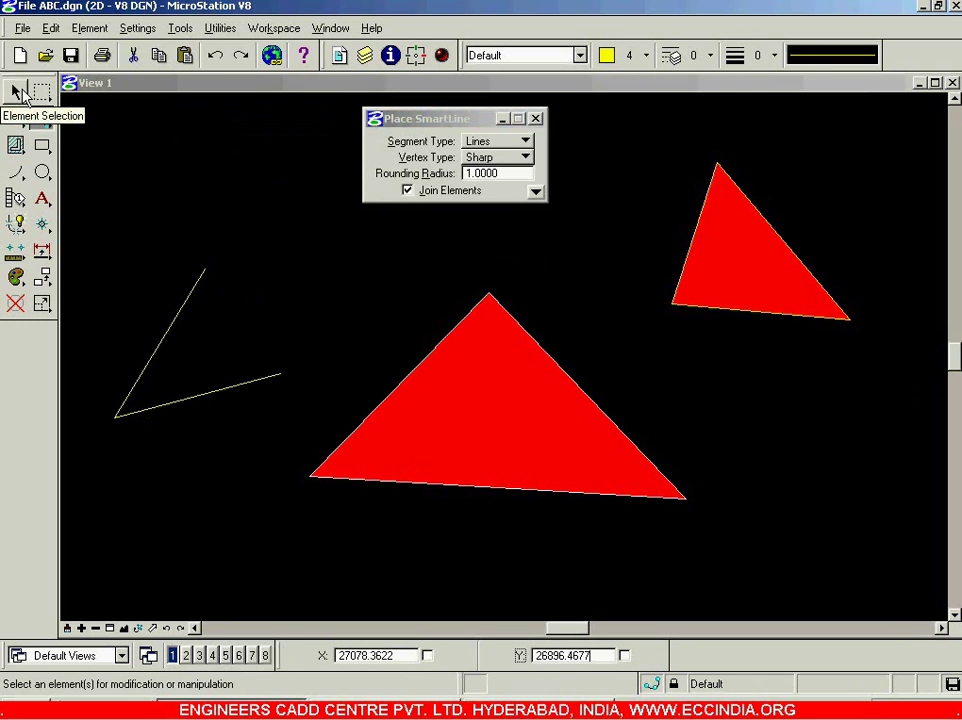